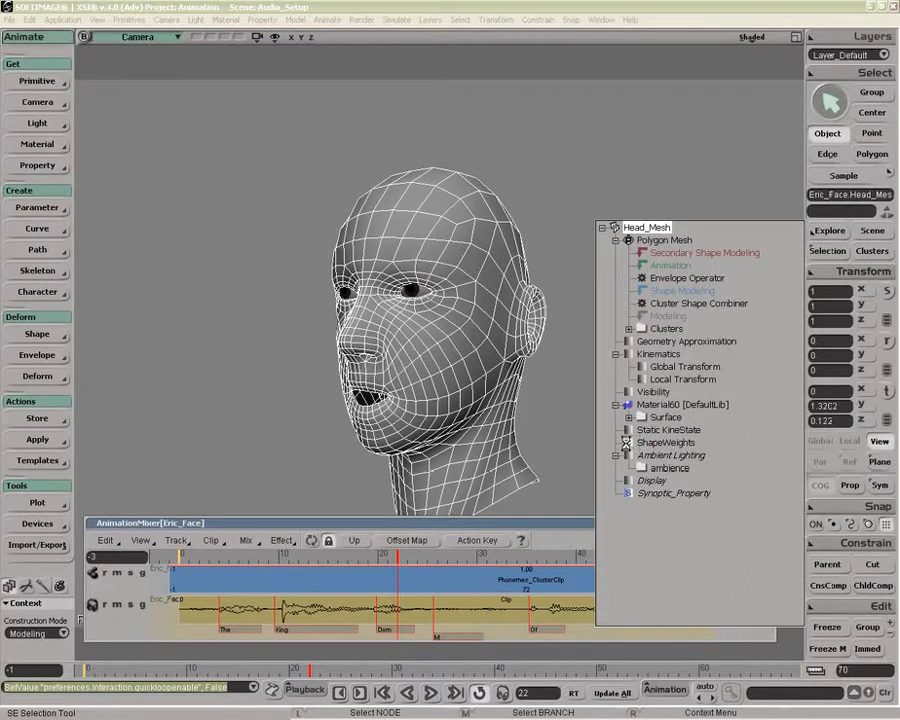
- Check the head mesh's ShapeWeights values at frame 18 and close their property page
left_click_drag(375, 208, 260, 108)
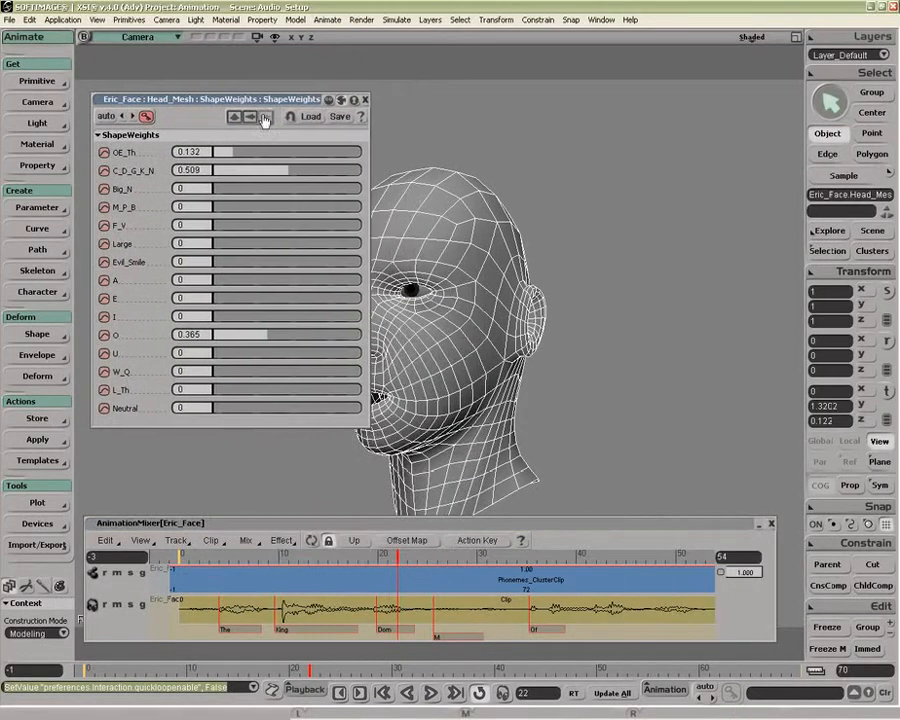
left_click_drag(397, 558, 358, 570)
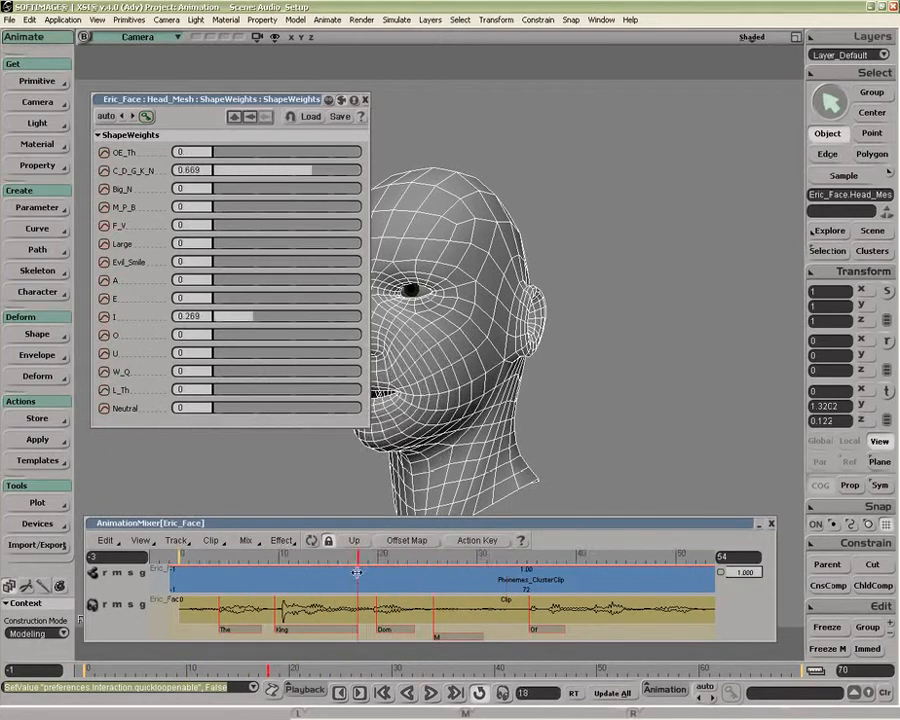
left_click(365, 100)
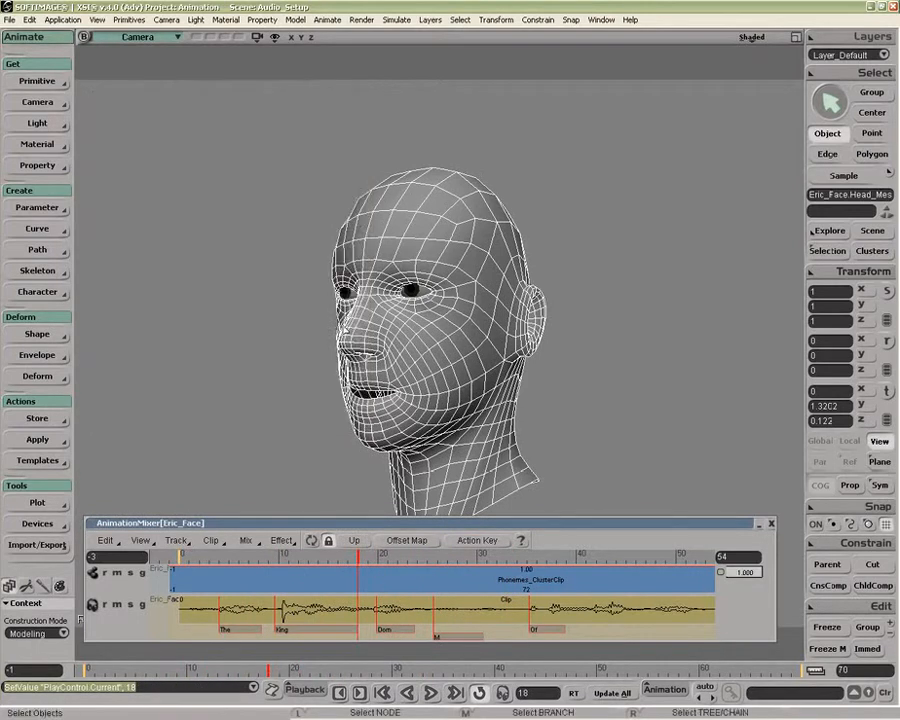
- Enlarge the Animation Mixer window so the shape and audio tracks and their markers show taller
key("z")
middle_click(349, 593)
left_click_drag(318, 520, 334, 448)
key("z")
middle_click(340, 548)
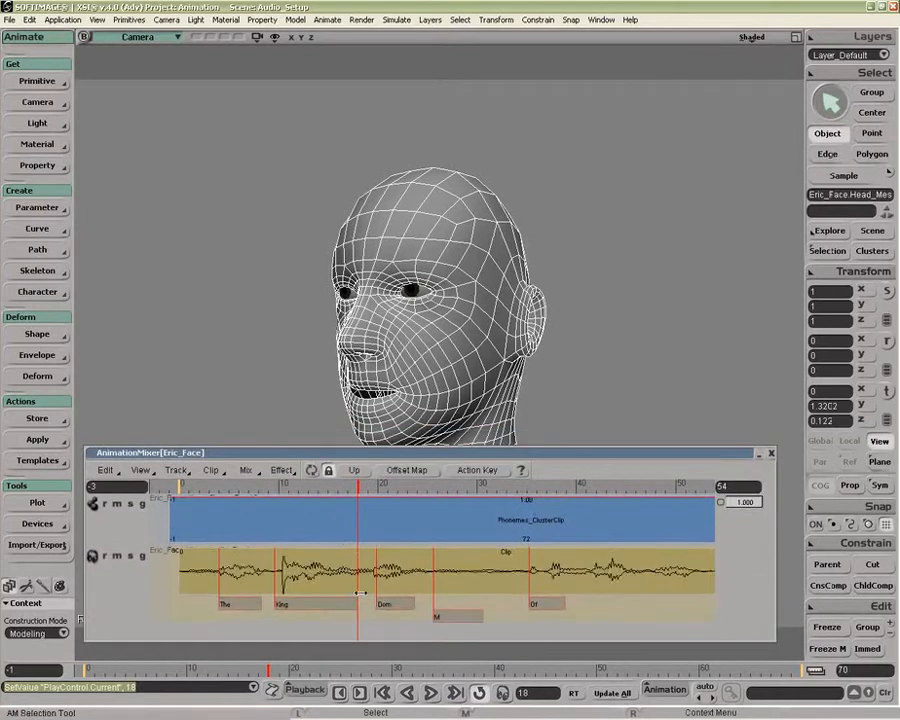
- Open the King marker's properties, narrow the property page and place it just above the Animation Mixer
left_click(295, 604)
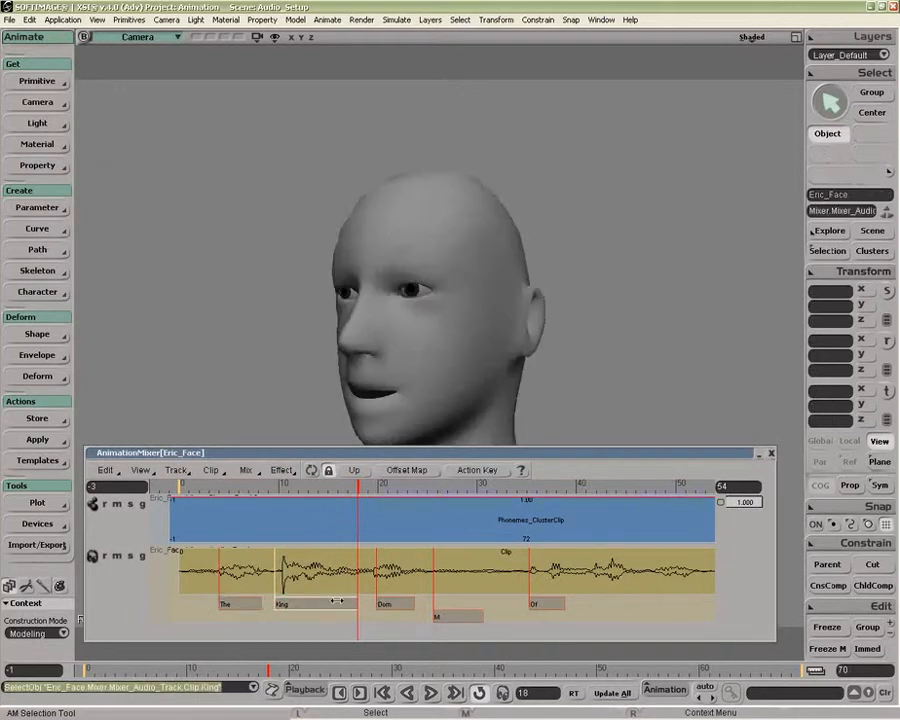
double_click(337, 601)
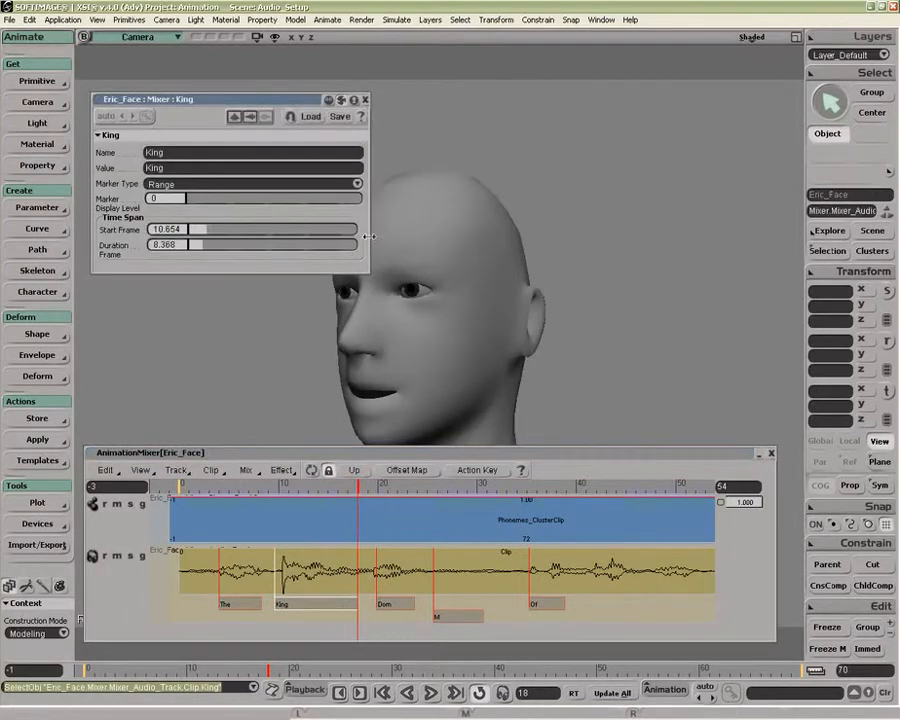
left_click_drag(292, 229, 291, 236)
left_click_drag(249, 272, 249, 289)
left_click_drag(234, 107, 232, 243)
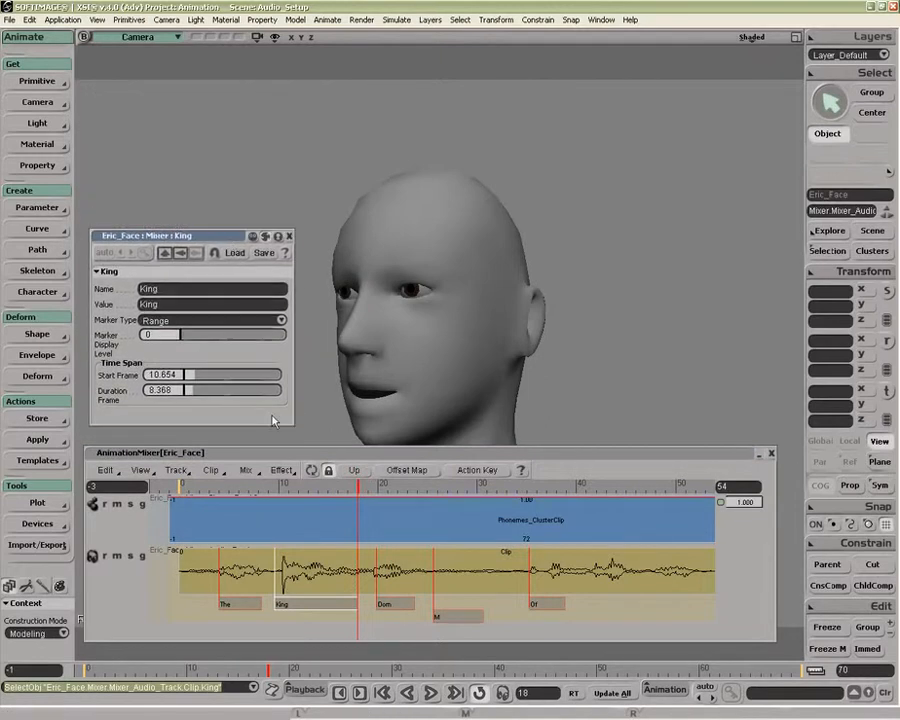
- Move to frame 42, draw a new marker about 5 frames long on the audio clip and show its properties
left_click(587, 487)
mouse_move(587, 487)
left_mouse_down()
mouse_move(540, 490)
mouse_move(597, 496)
left_mouse_up()
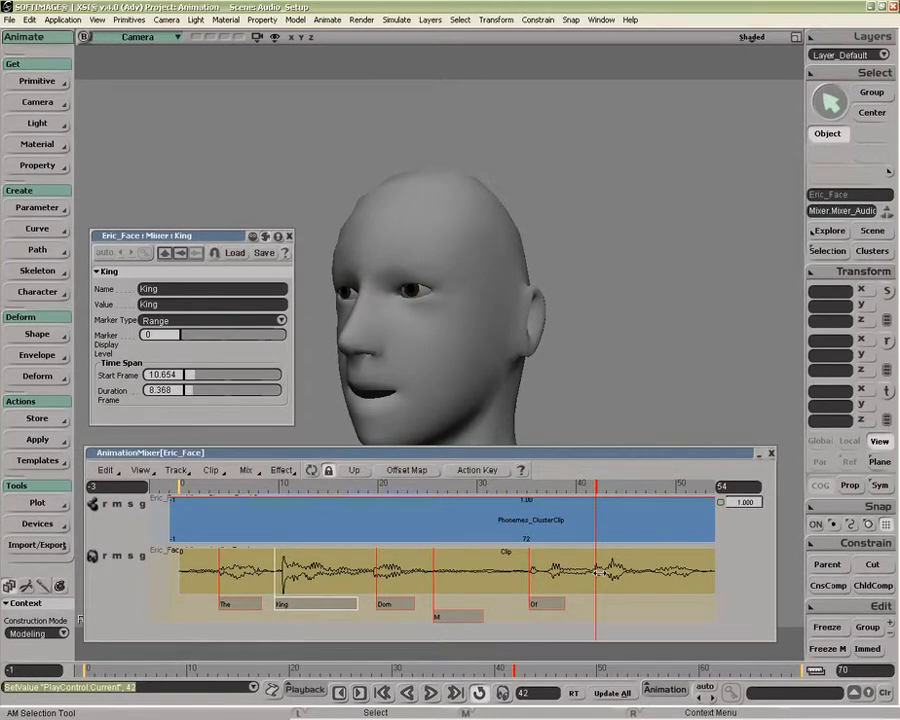
key("m")
left_click_drag(600, 582, 651, 586)
left_click(612, 604)
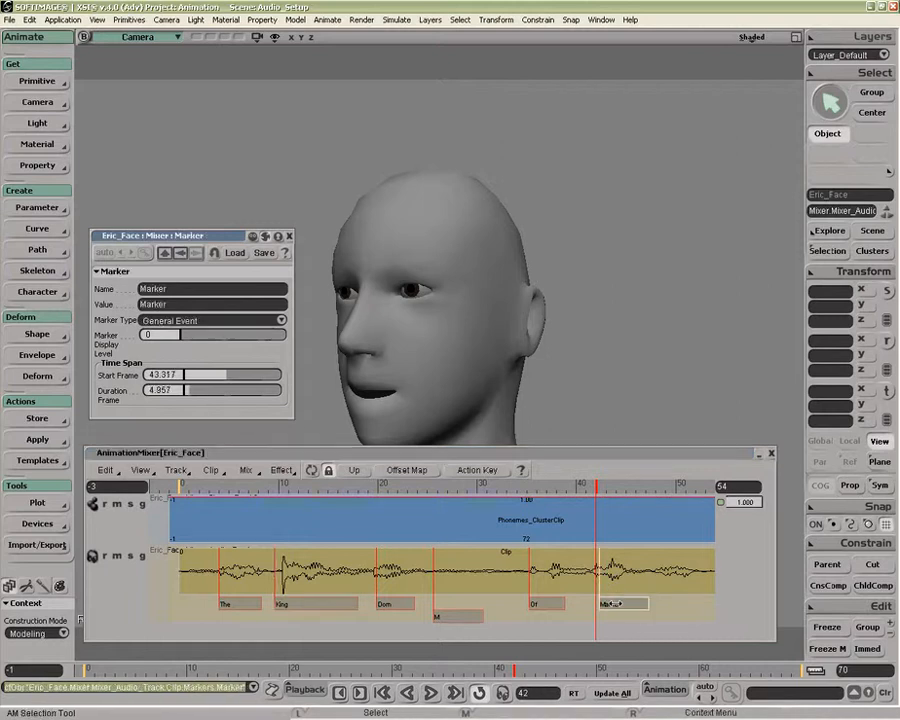
left_click_drag(184, 239, 192, 253)
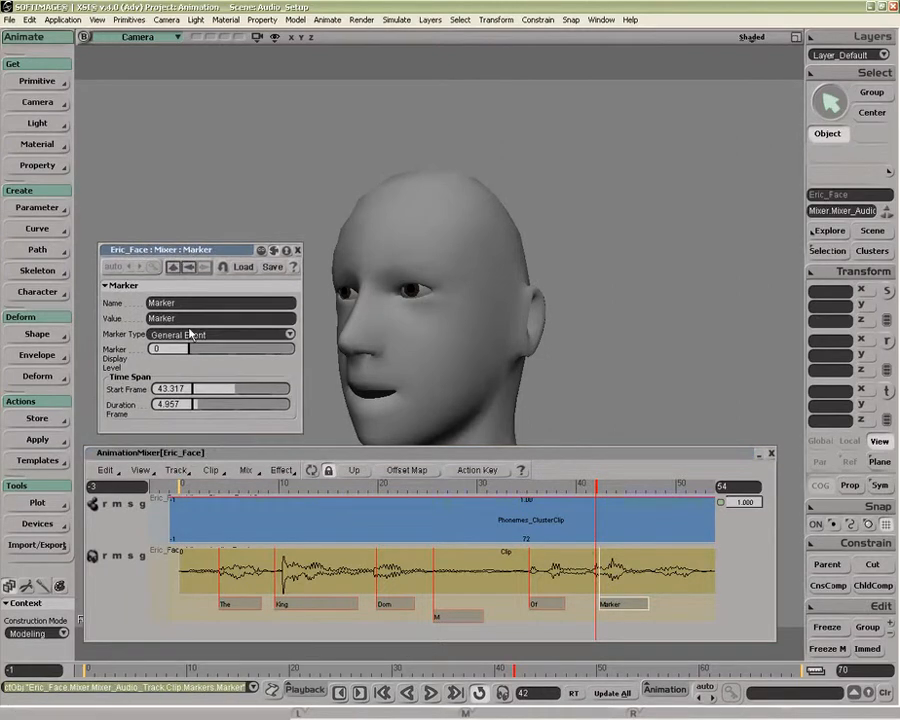
- Adjust the new marker to start at about frame 42.1 with a duration of about 5.5 frames
mouse_move(622, 606)
left_mouse_down()
mouse_move(611, 604)
mouse_move(631, 604)
left_mouse_up()
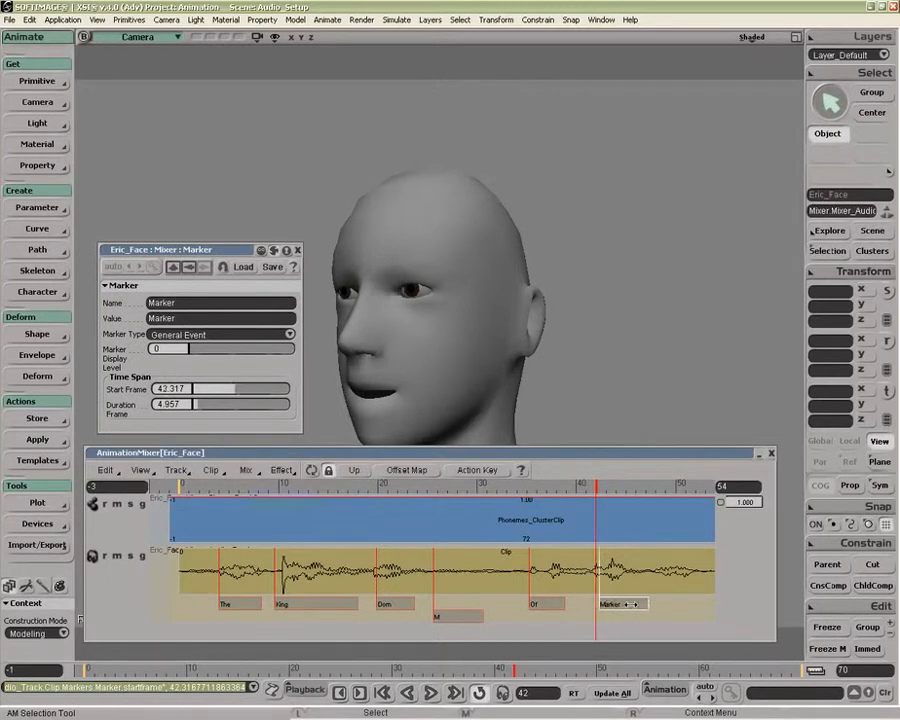
mouse_move(235, 389)
left_mouse_down()
mouse_move(243, 391)
mouse_move(214, 405)
mouse_move(140, 413)
left_mouse_up()
left_click_drag(600, 605, 620, 607)
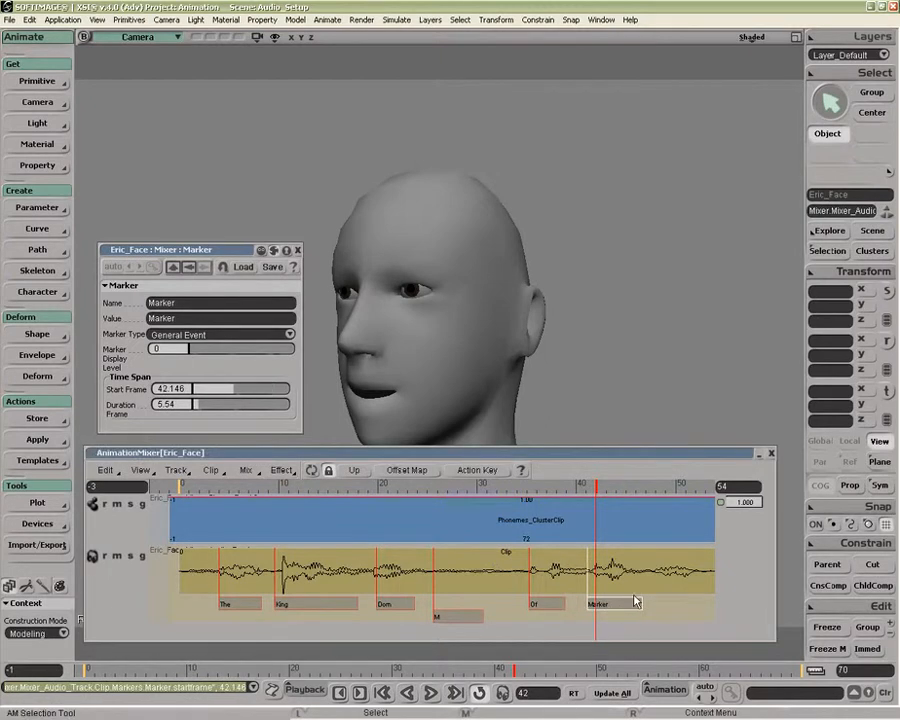
- Set the new marker's value to The and compare its properties with the first The marker
left_click(192, 317)
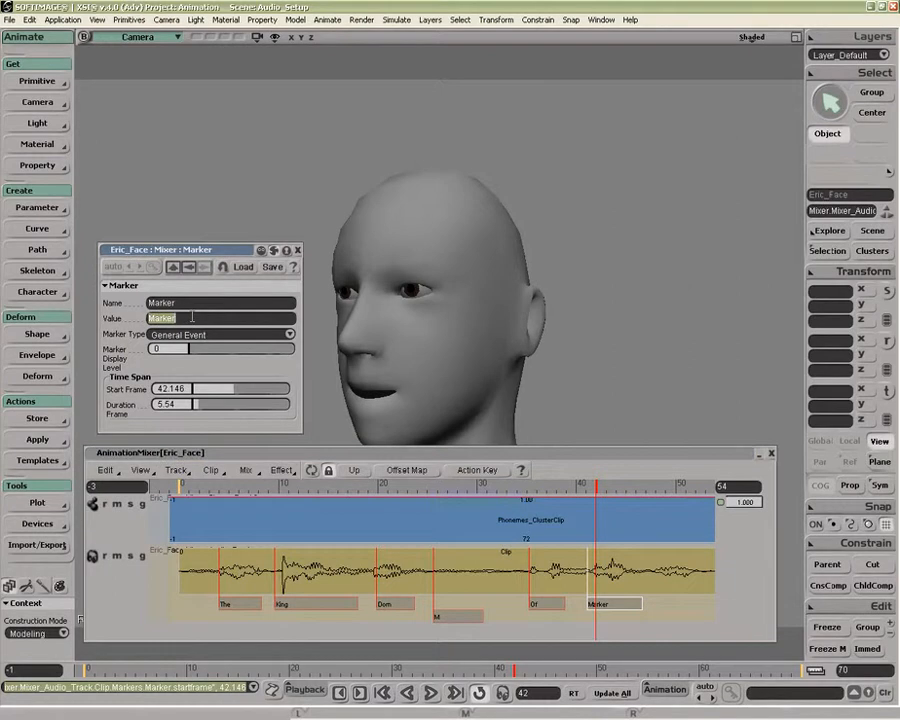
type("The")
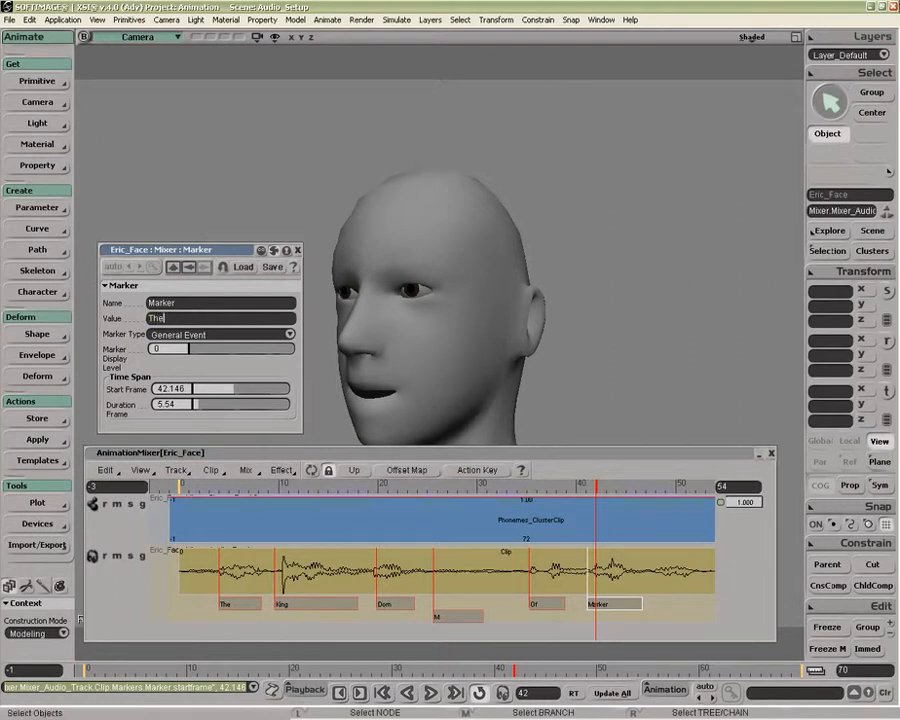
key("Return")
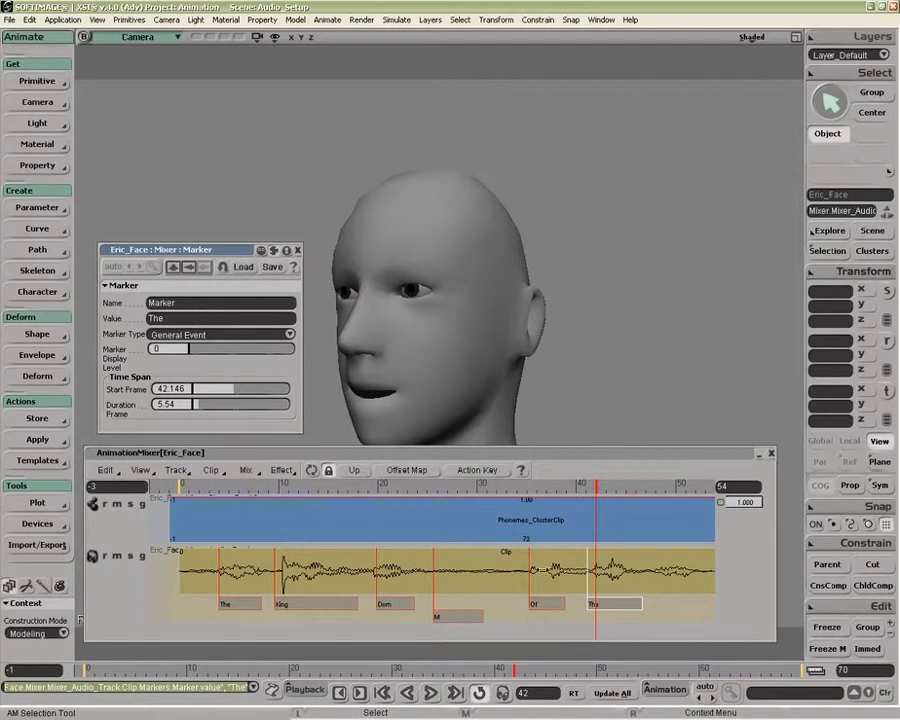
left_click(603, 600)
left_click(602, 600)
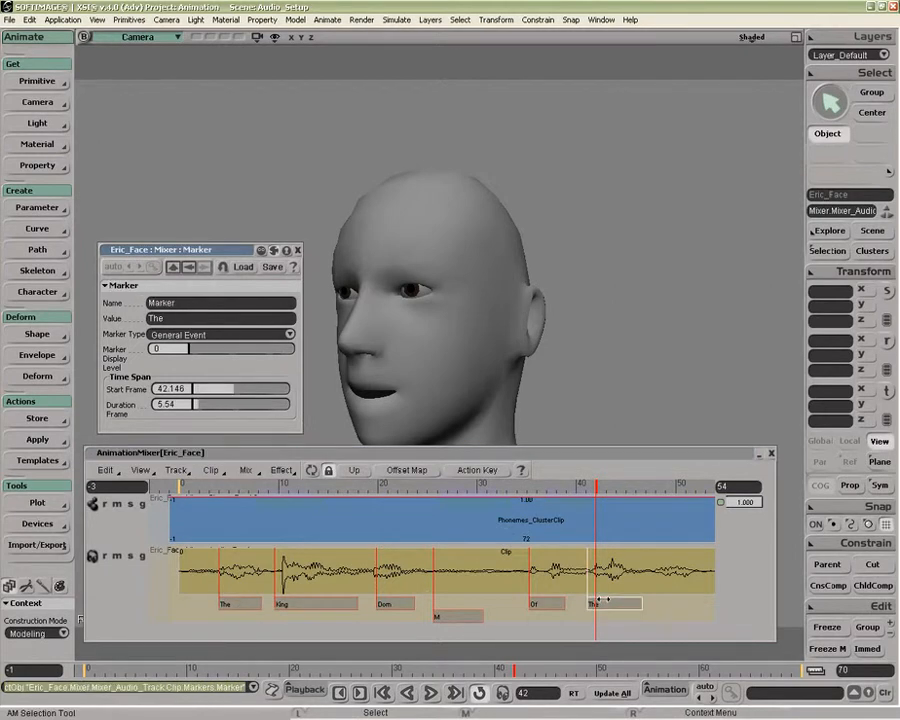
left_click(243, 600)
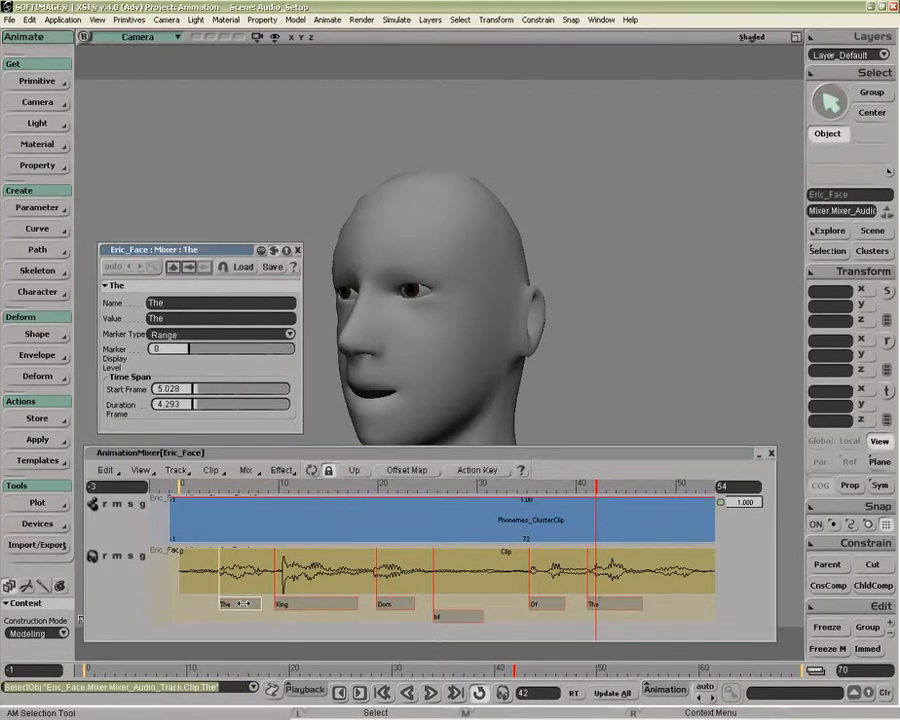
left_click(627, 602)
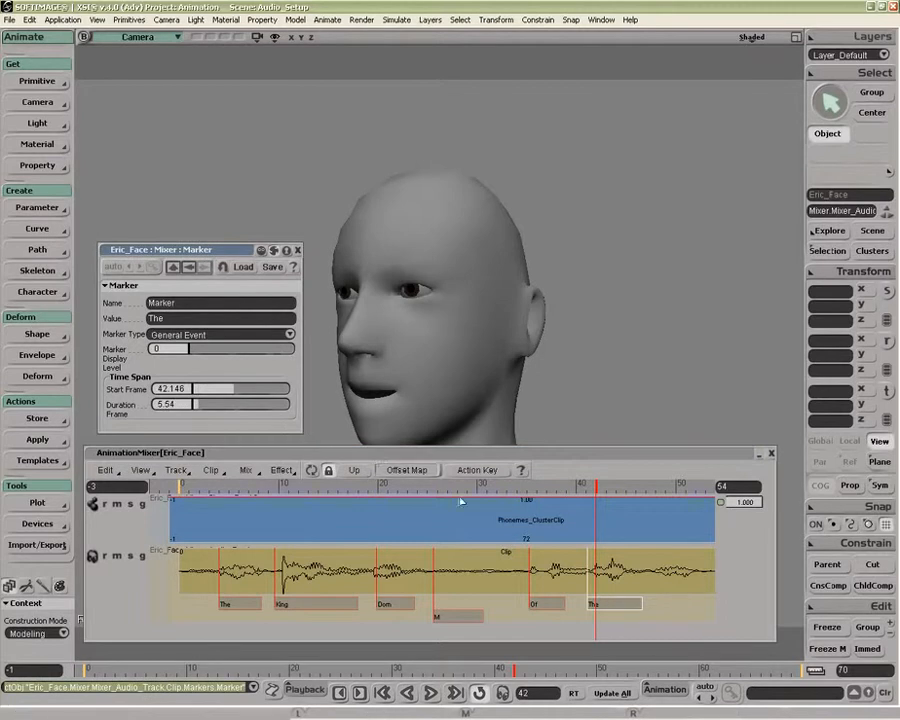
- Rename the new marker Second_The and compare its name and value with the first The marker
double_click(198, 308)
type("Se")
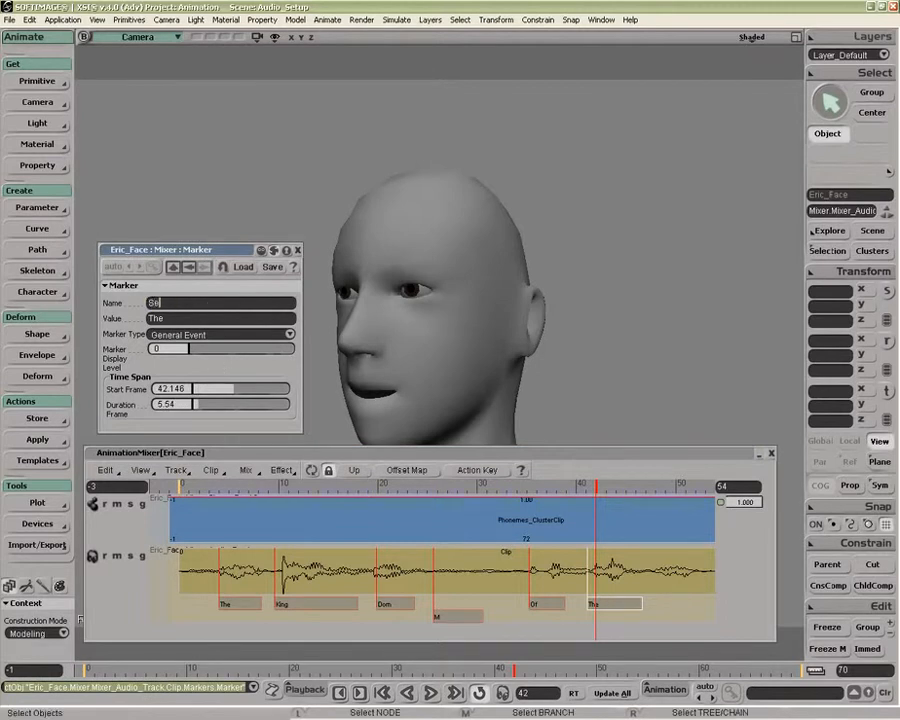
type("cond_The")
key("Return")
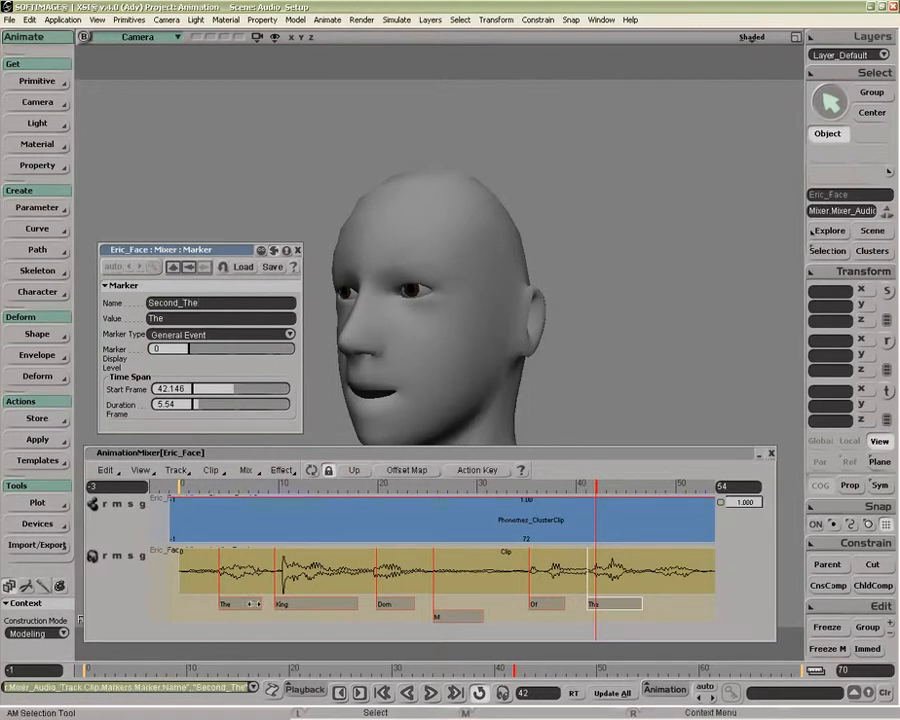
left_click(258, 604)
left_click(622, 604)
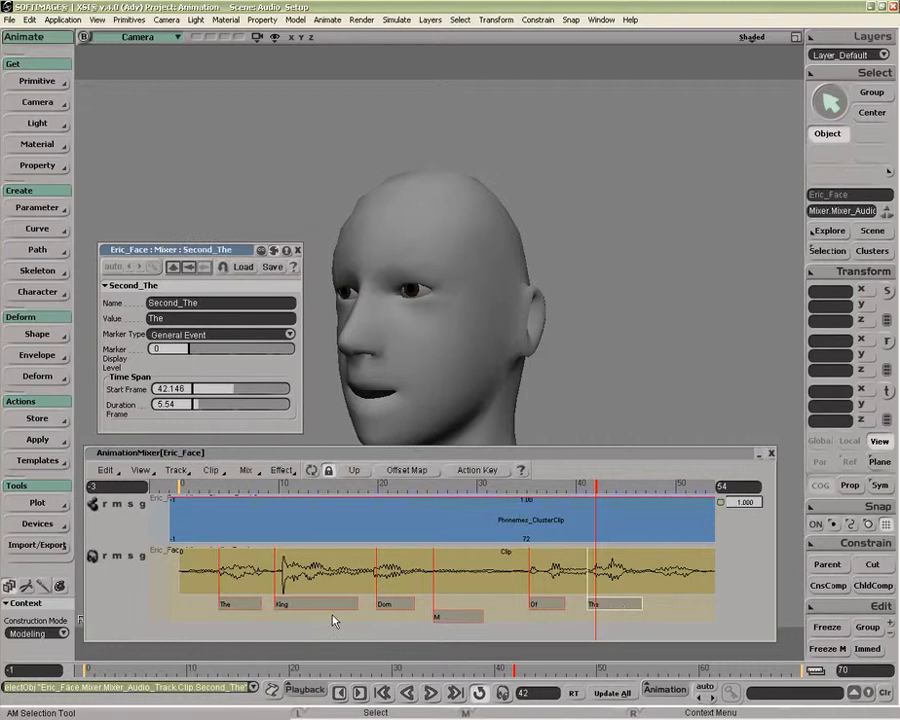
left_click(255, 607)
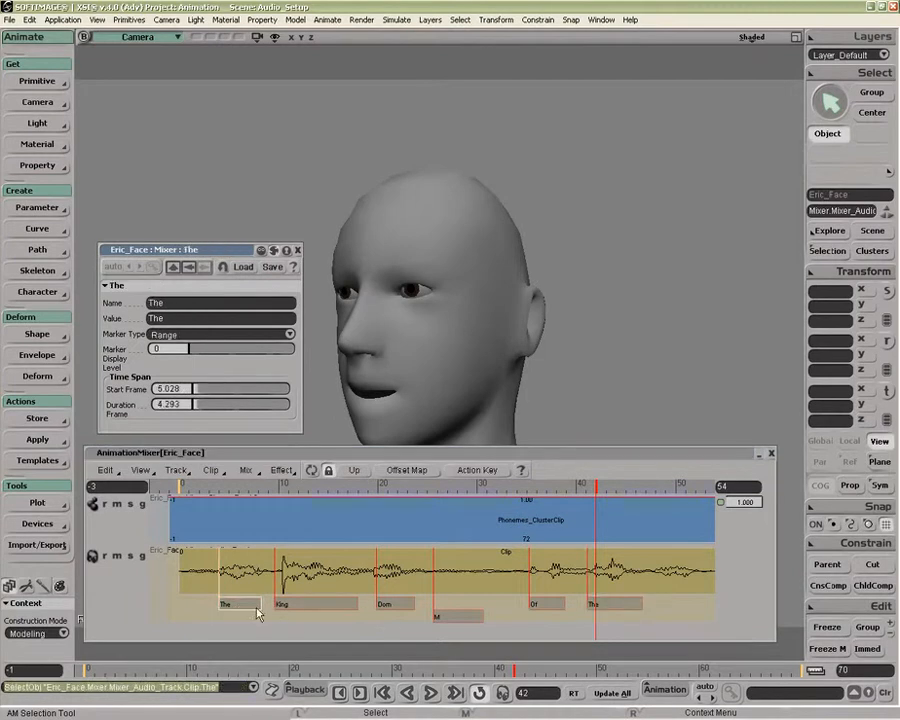
left_click(604, 606)
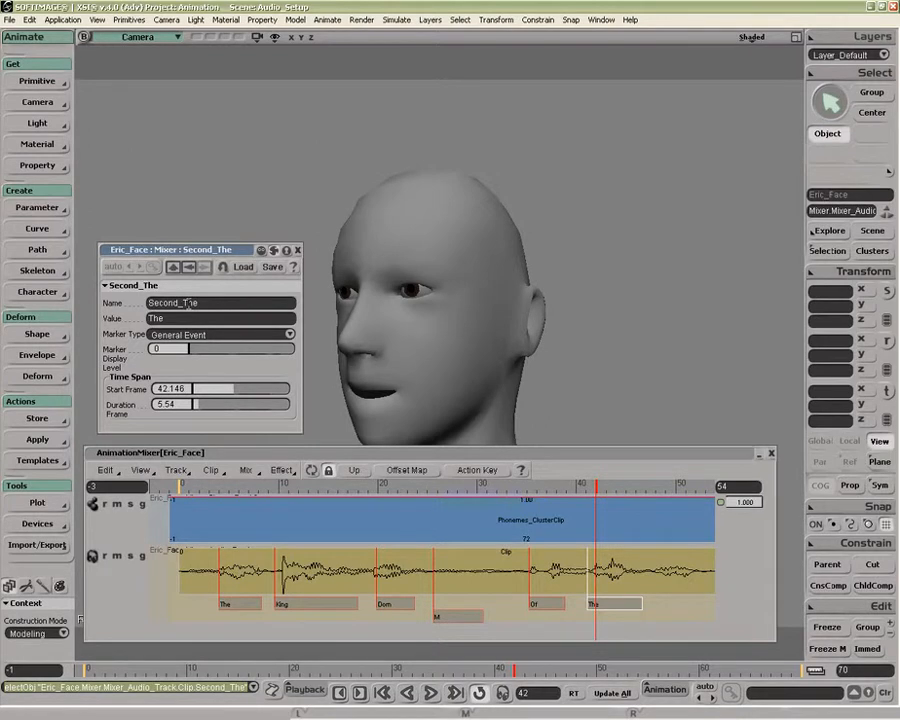
- Deselect everything and run the script SelectObj "*The" to select both The markers, closing the Script Editor
left_click(542, 406)
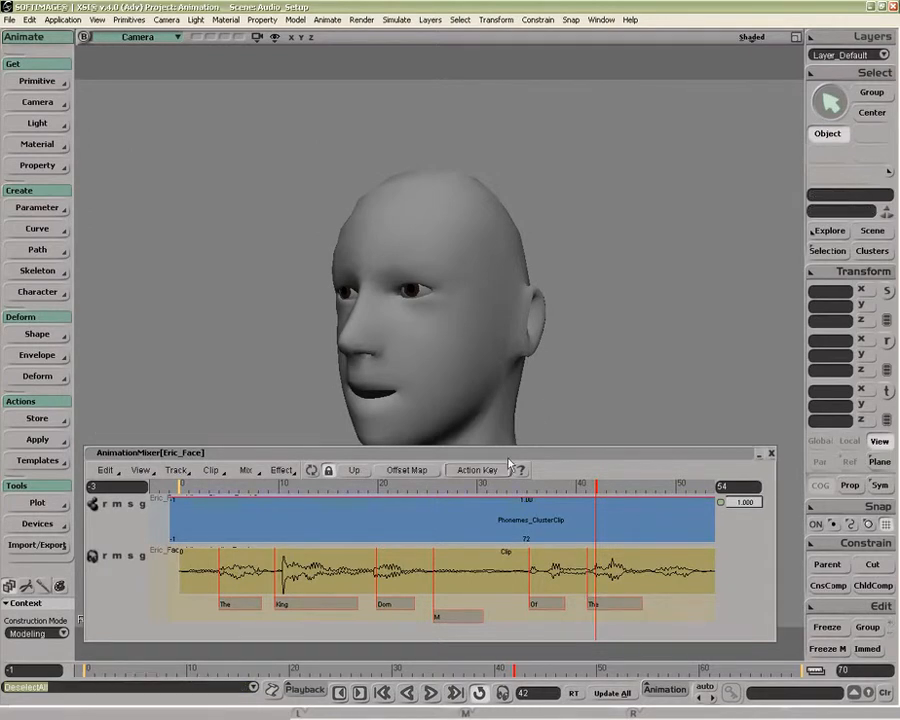
left_click(271, 692)
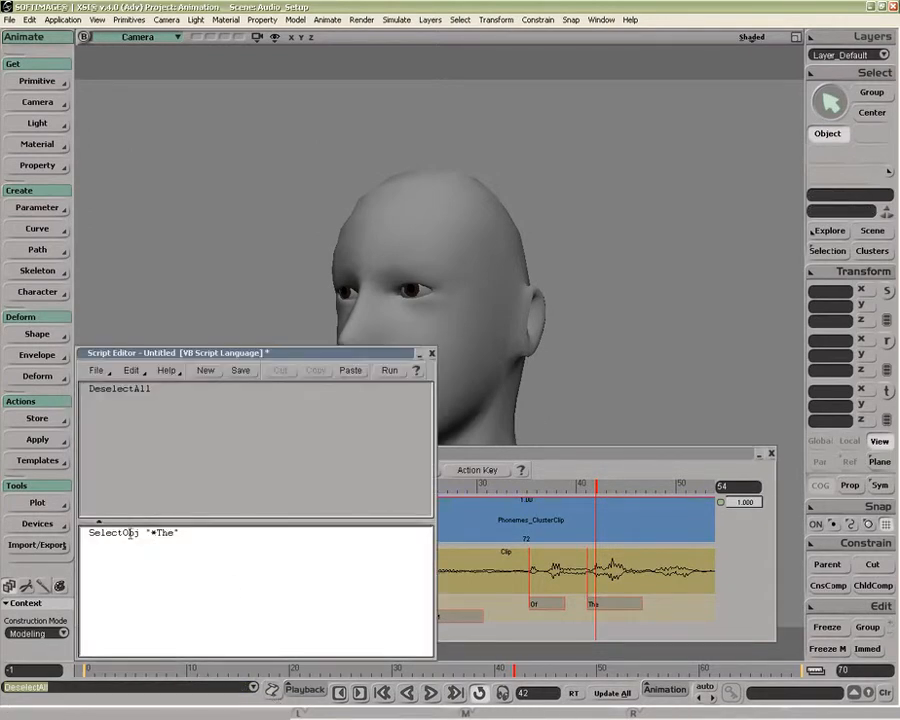
left_click(198, 533)
left_click(389, 371)
left_click_drag(342, 355, 358, 111)
left_click(452, 105)
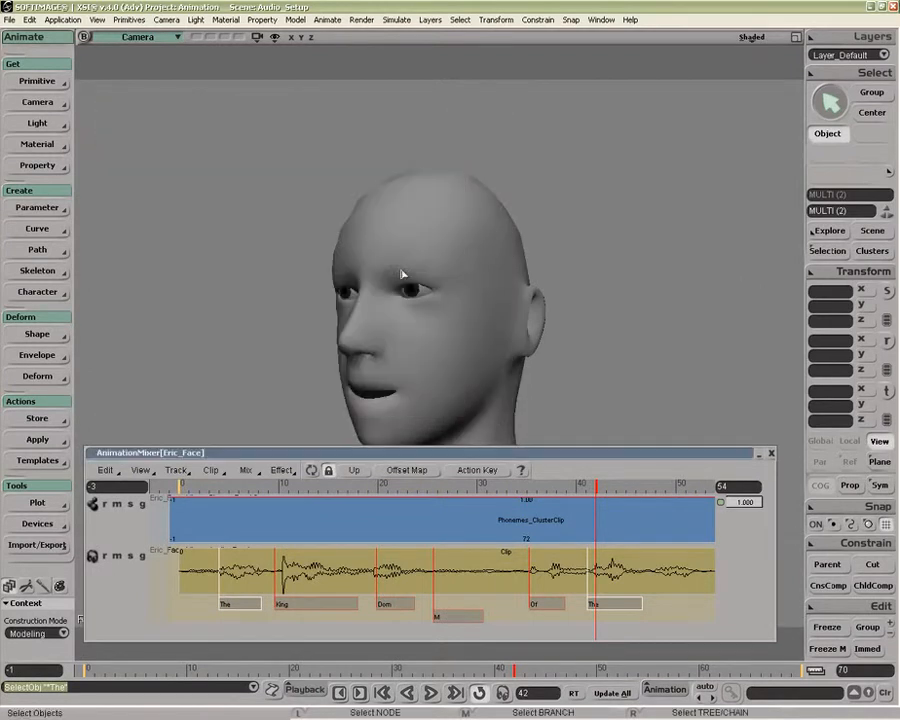
- Delete the Second_The marker and duplicate the first The marker to about frame 42 on the audio clip
double_click(240, 604)
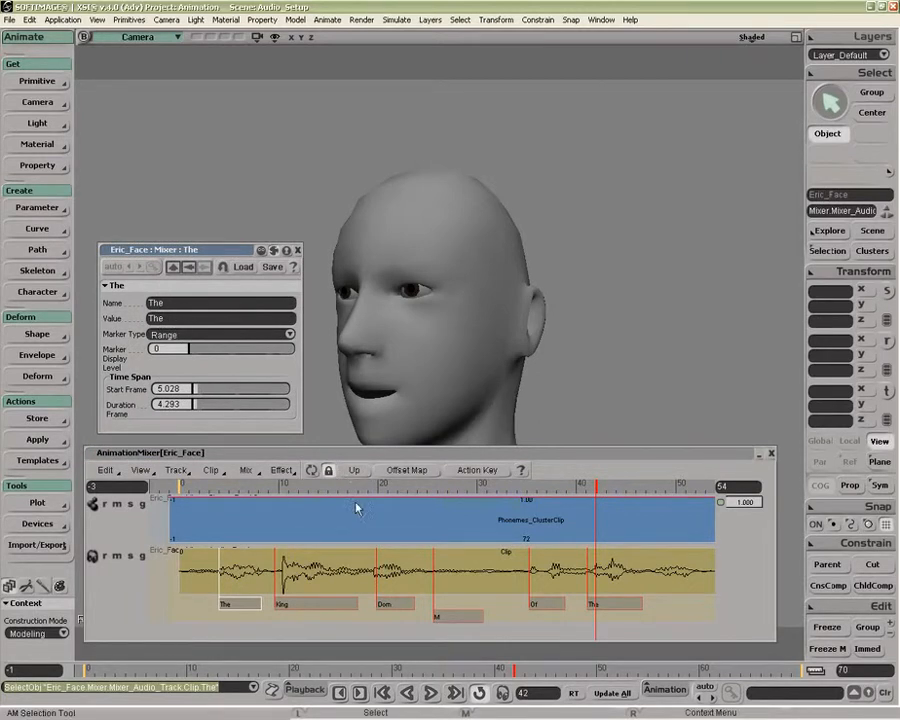
left_click(610, 604)
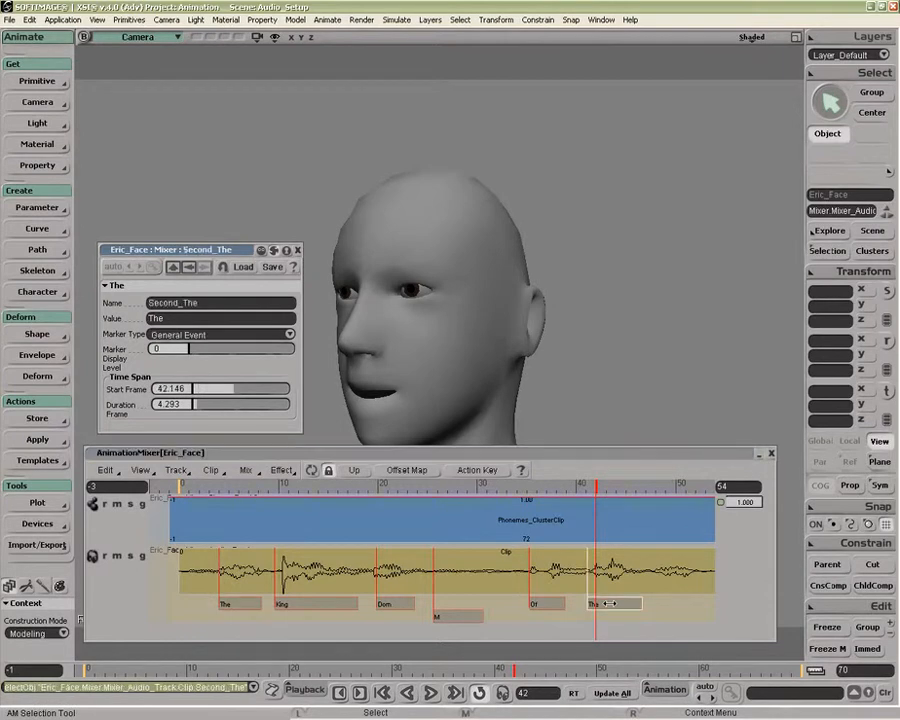
key("Delete")
mouse_move(230, 605)
left_mouse_down("ctrl")
mouse_move(603, 622)
mouse_move(597, 626)
left_mouse_up("ctrl")
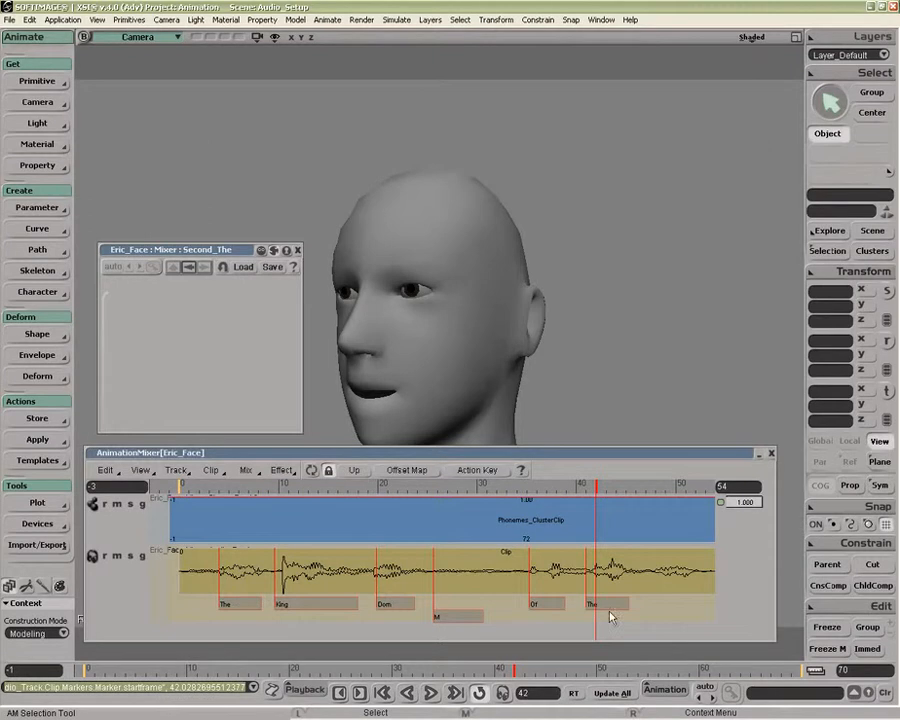
left_click(611, 605)
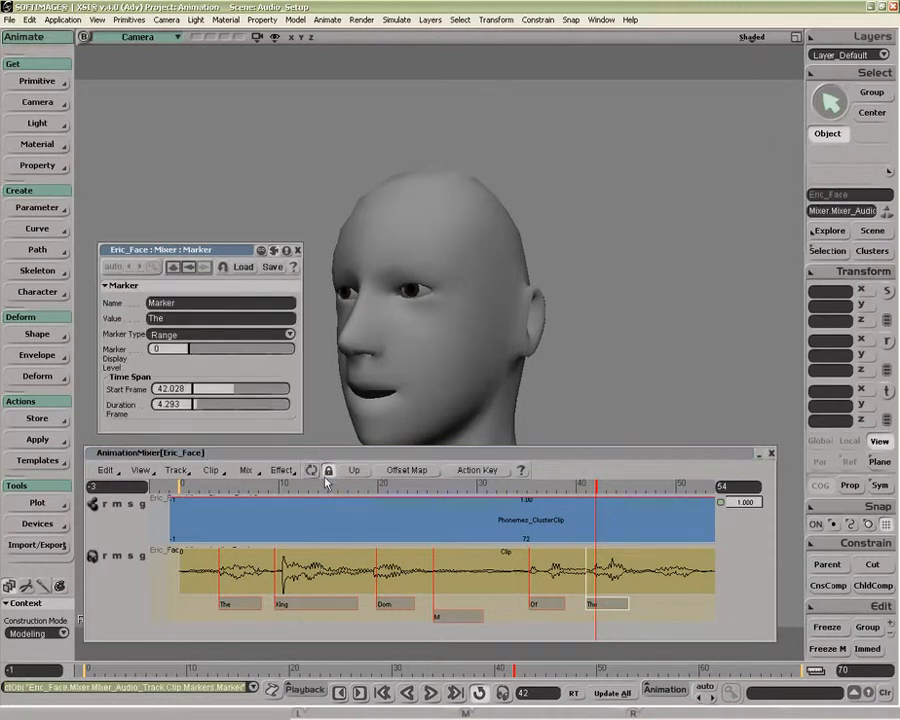
double_click(187, 303)
double_click(165, 318)
left_click(182, 317)
left_click(182, 303)
- Set the duplicated The marker's start frame to 29.197, duration to 9.489 and display level to 3, with Range as its type
left_click_drag(194, 354, 197, 349)
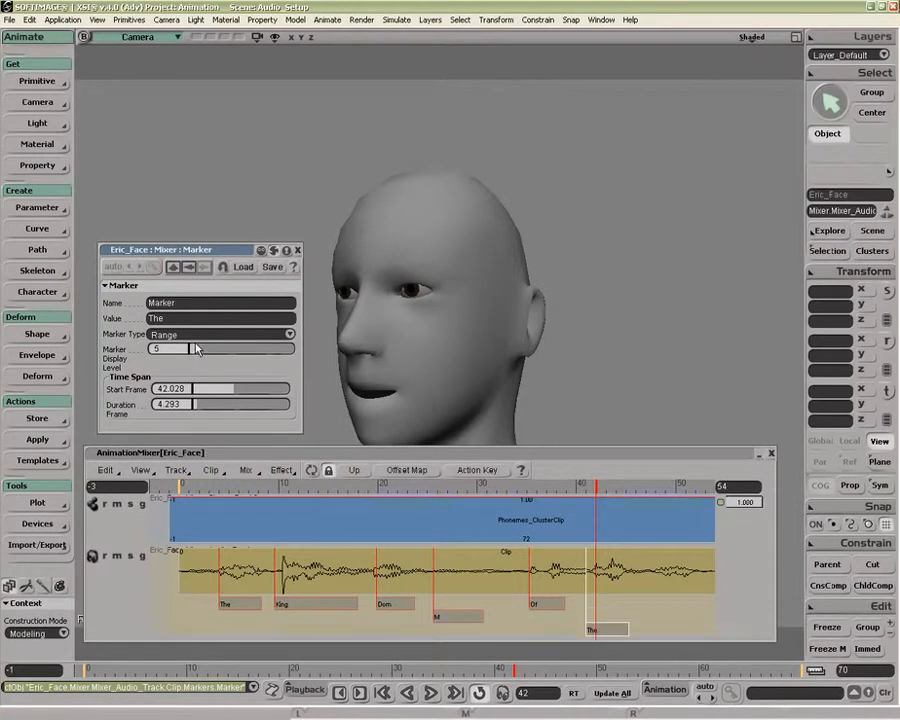
left_click_drag(229, 390, 203, 405)
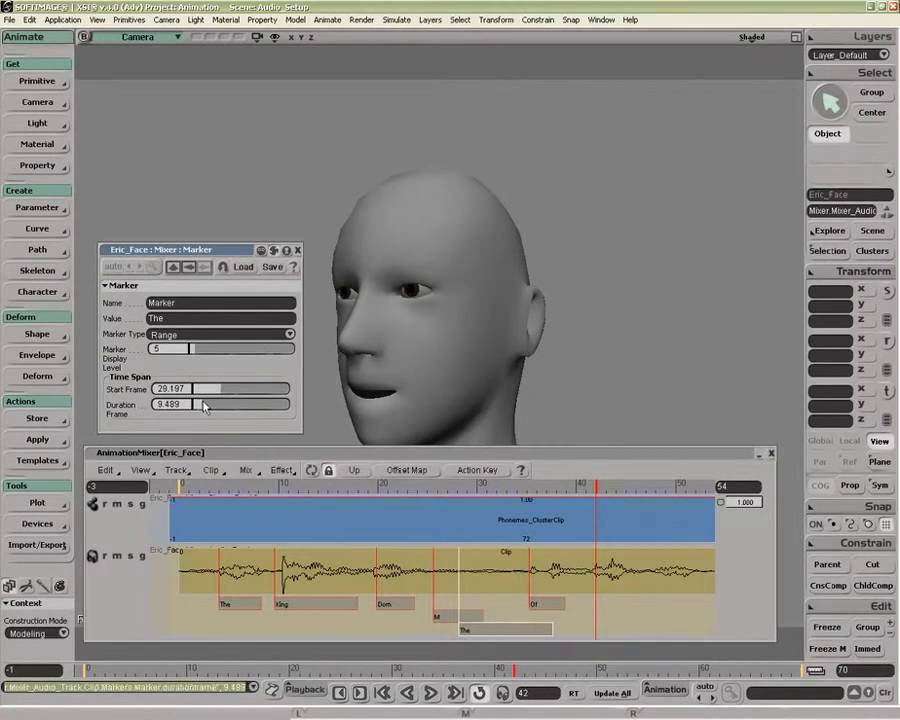
left_click_drag(195, 352, 192, 350)
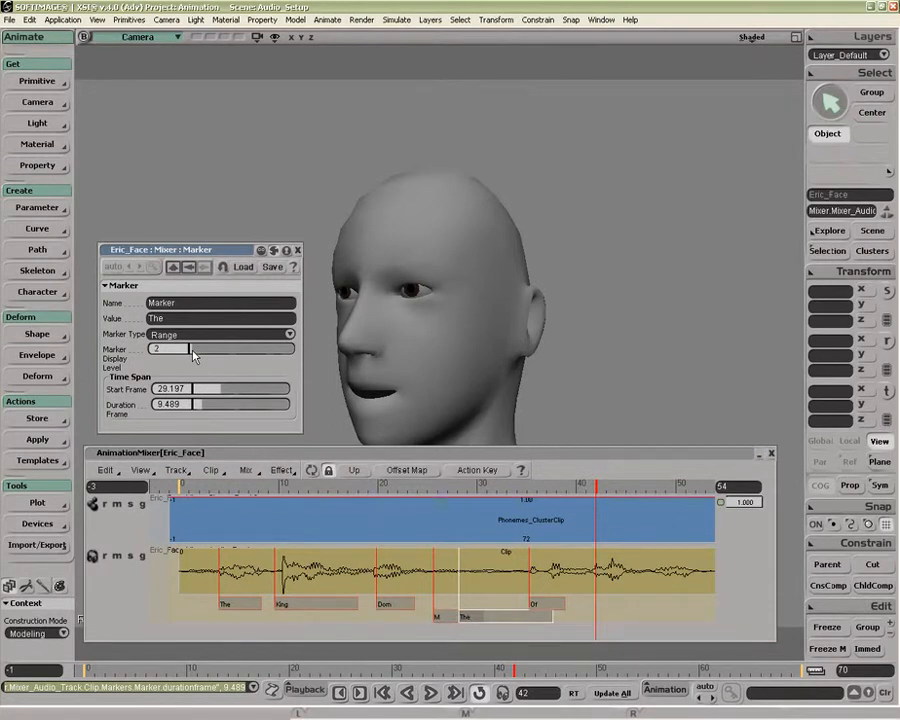
left_click_drag(193, 352, 220, 349)
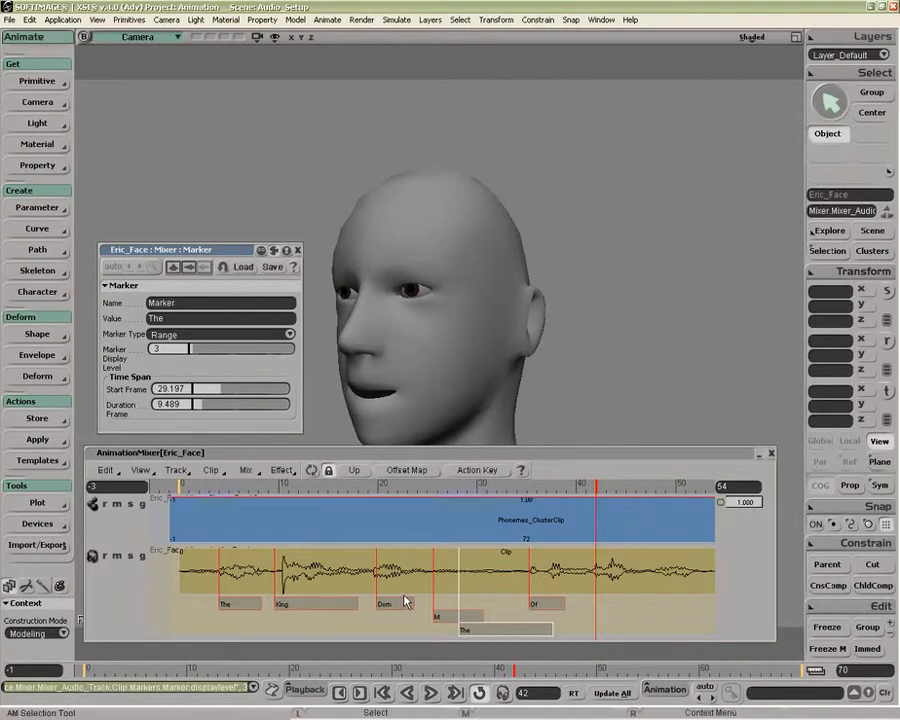
left_click(189, 335)
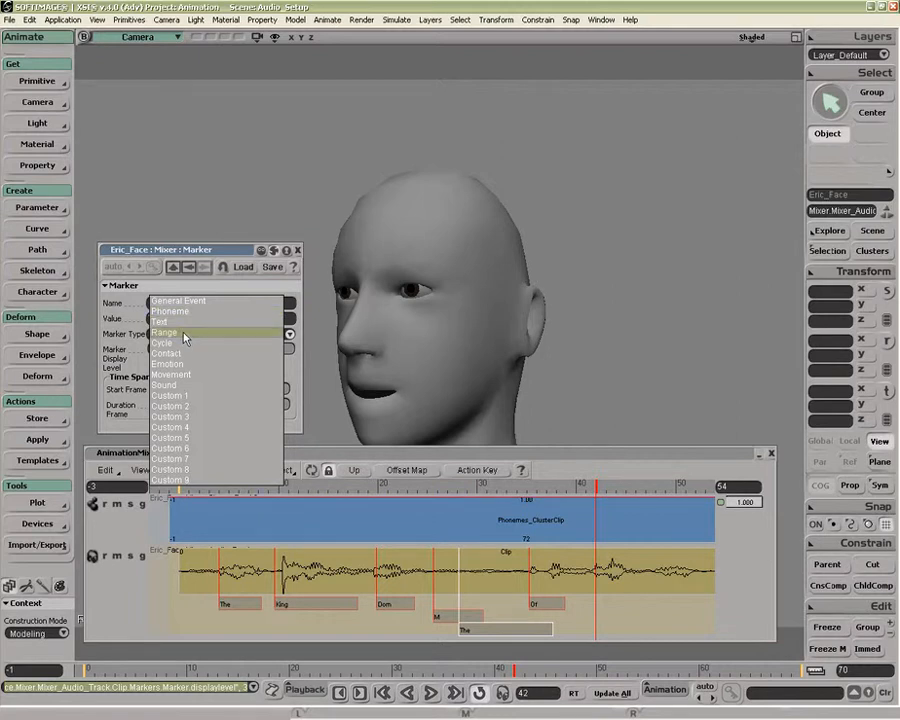
left_click(185, 333)
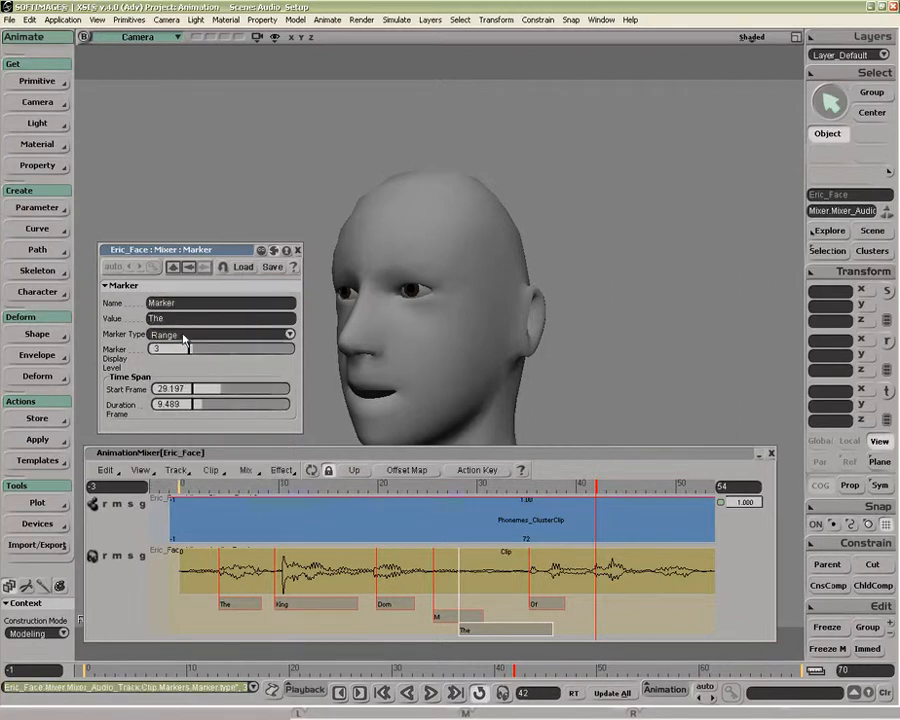
- Set the M marker's type to Contact and check the logged command in the Script Editor
left_click(432, 615)
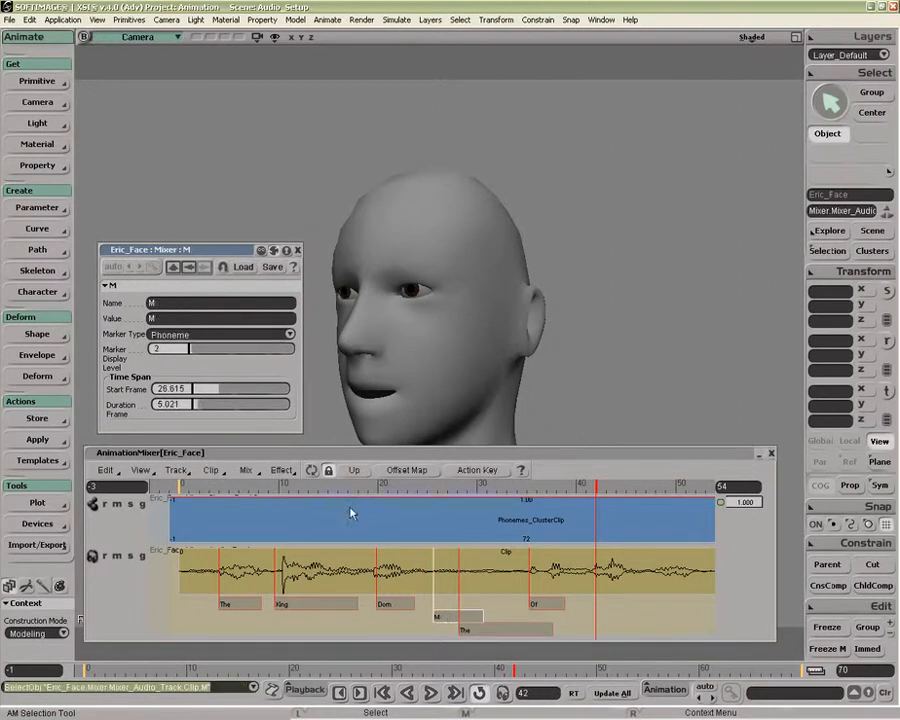
left_click(210, 341)
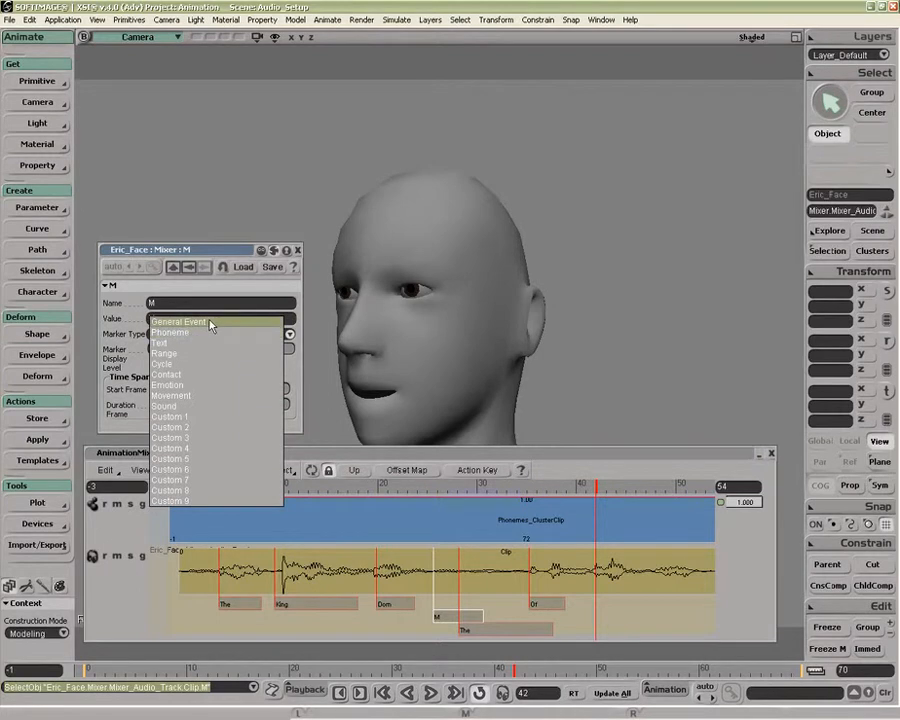
left_click(190, 374)
left_click(272, 690)
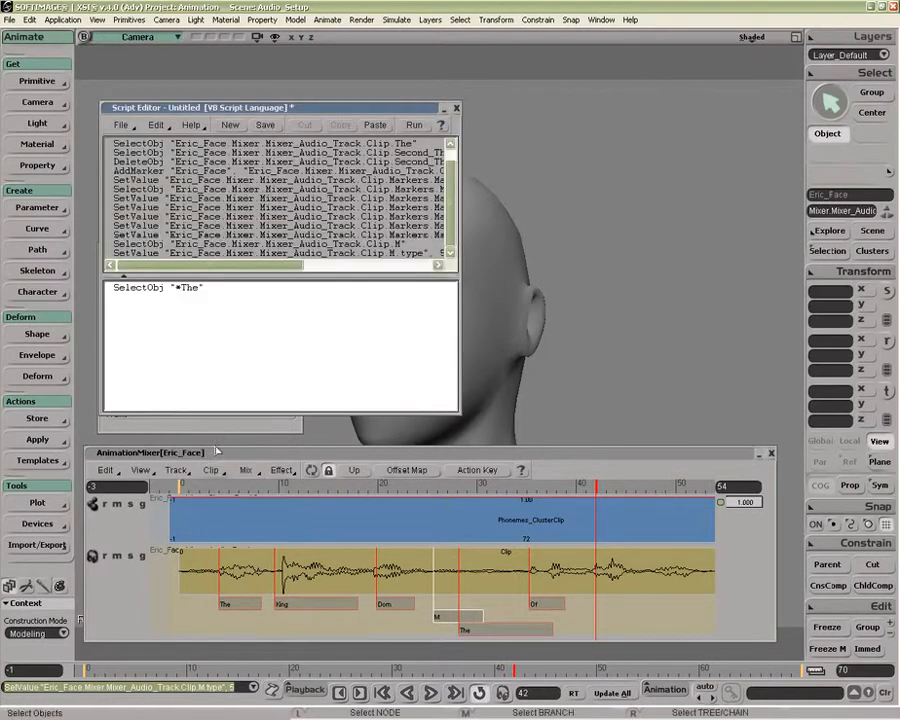
left_click(457, 109)
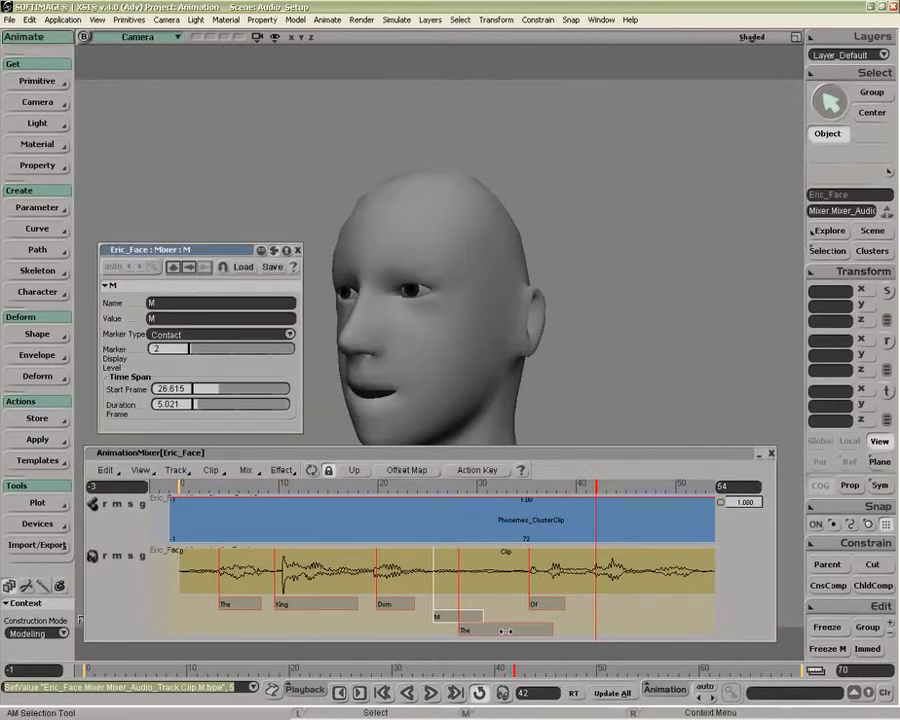
- Set the M marker's type to Emotion and its display level to 4
left_click(167, 348)
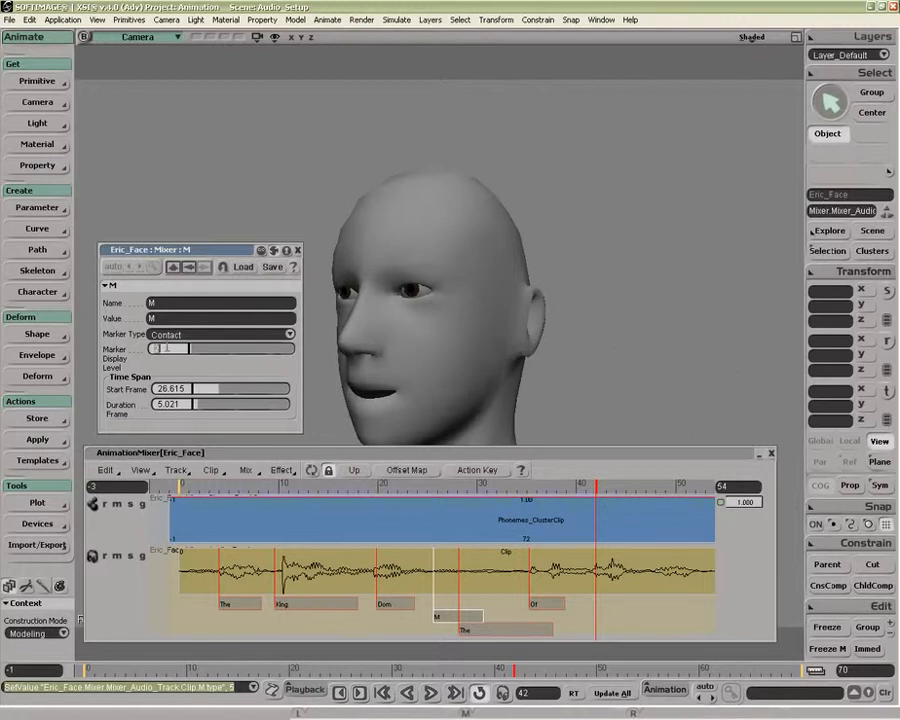
left_click(186, 333)
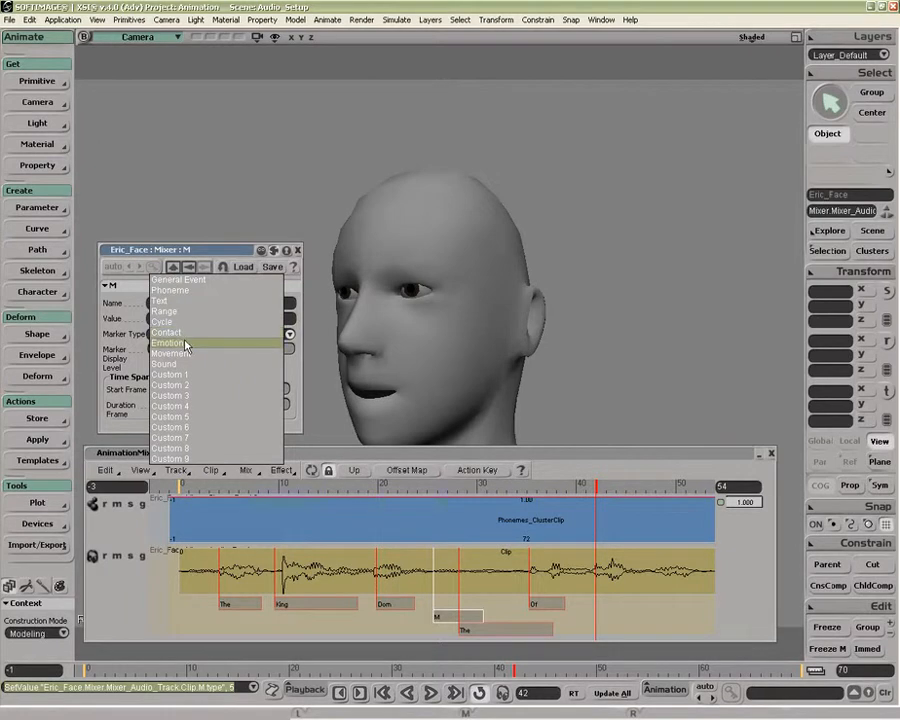
left_click(186, 343)
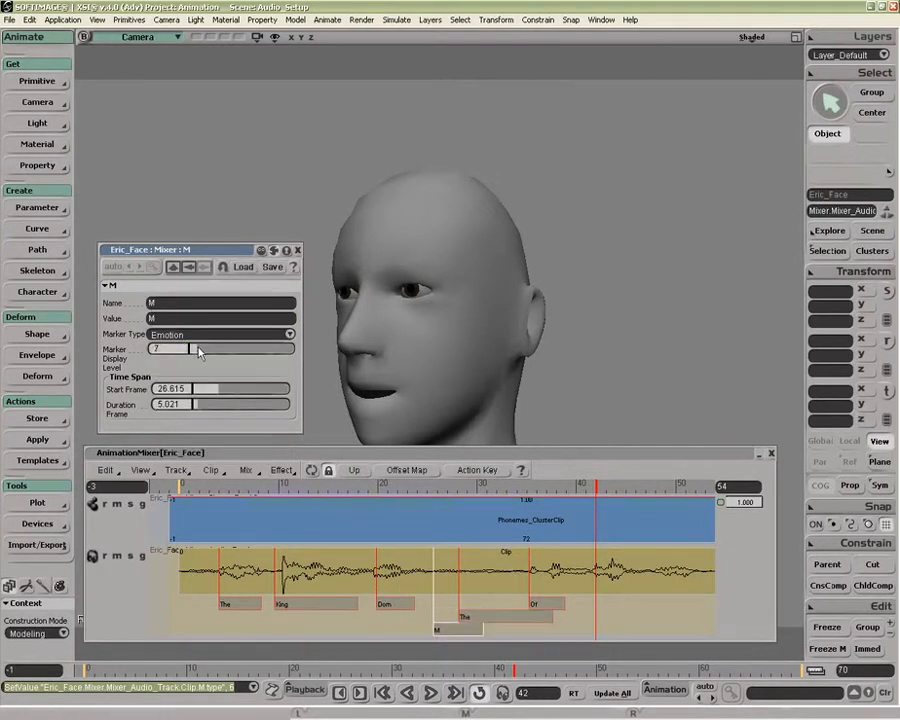
left_click_drag(198, 351, 196, 351)
left_click(195, 352)
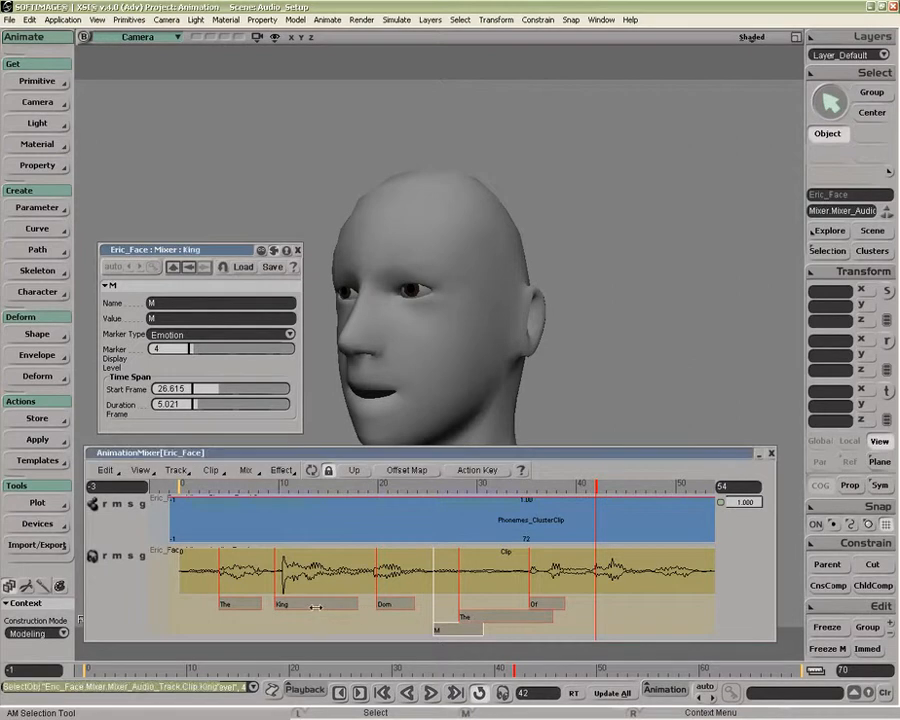
- Set the King marker's display level to 4
left_click(315, 605)
left_click(196, 351)
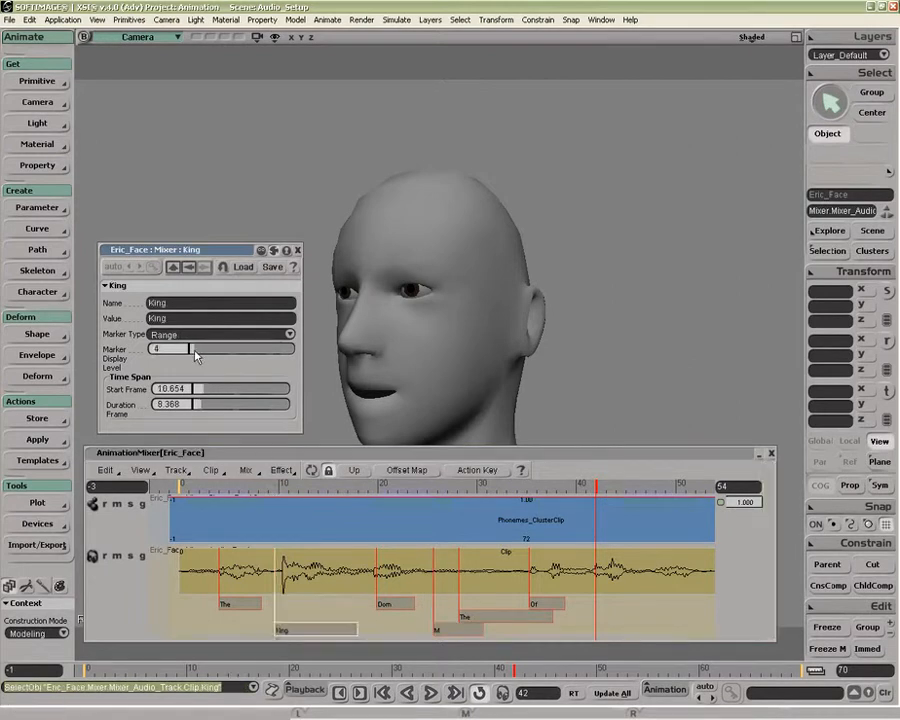
left_click(190, 351)
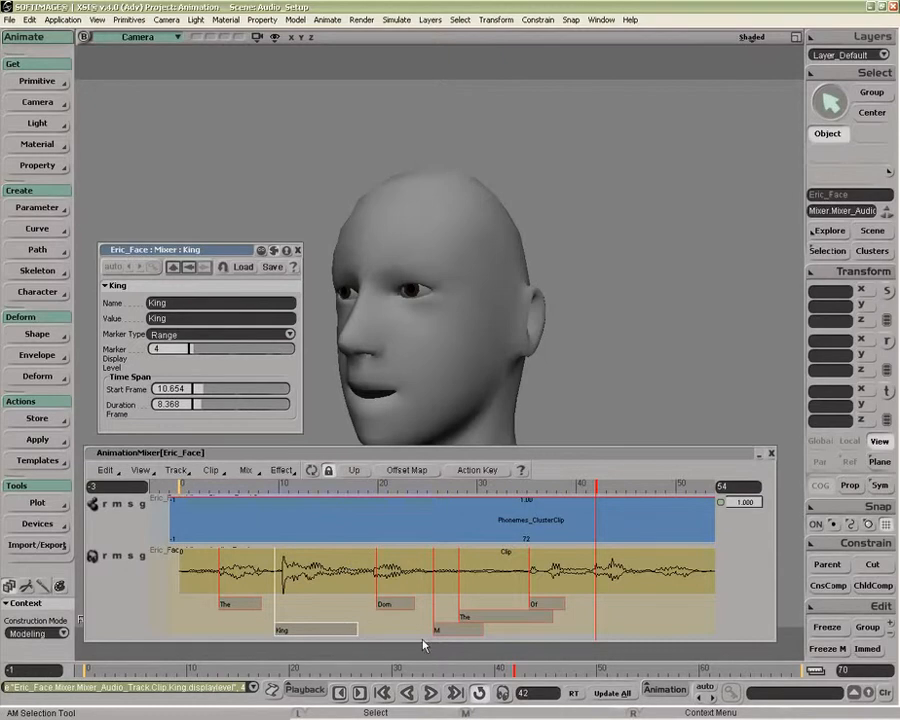
- Set the M marker's display level to 2 and the King marker's display level to 3
left_click(455, 629)
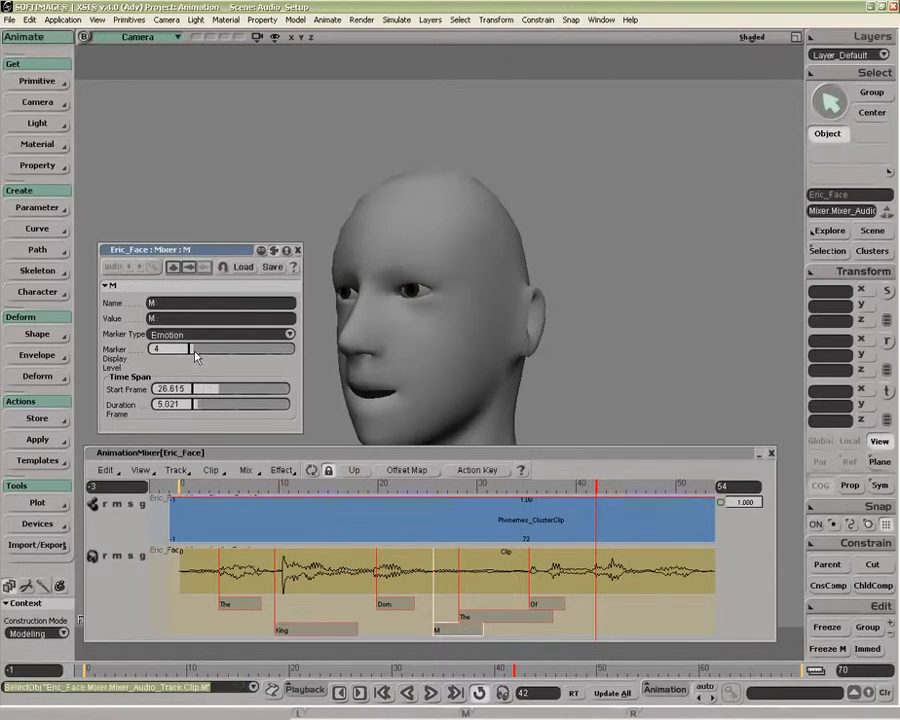
left_click_drag(196, 356, 178, 356)
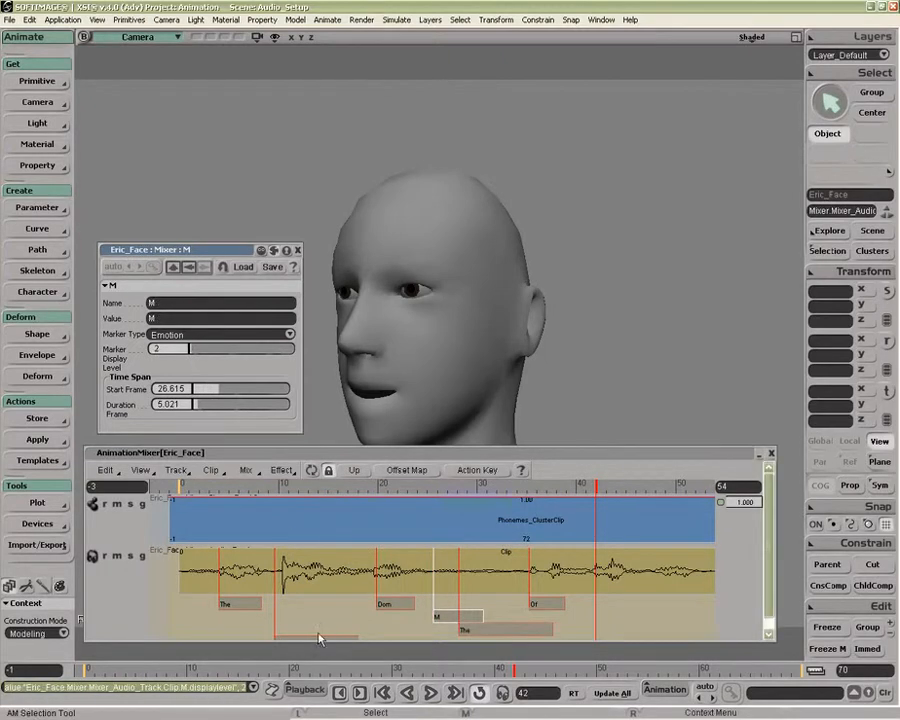
left_click(326, 636)
left_click(195, 355)
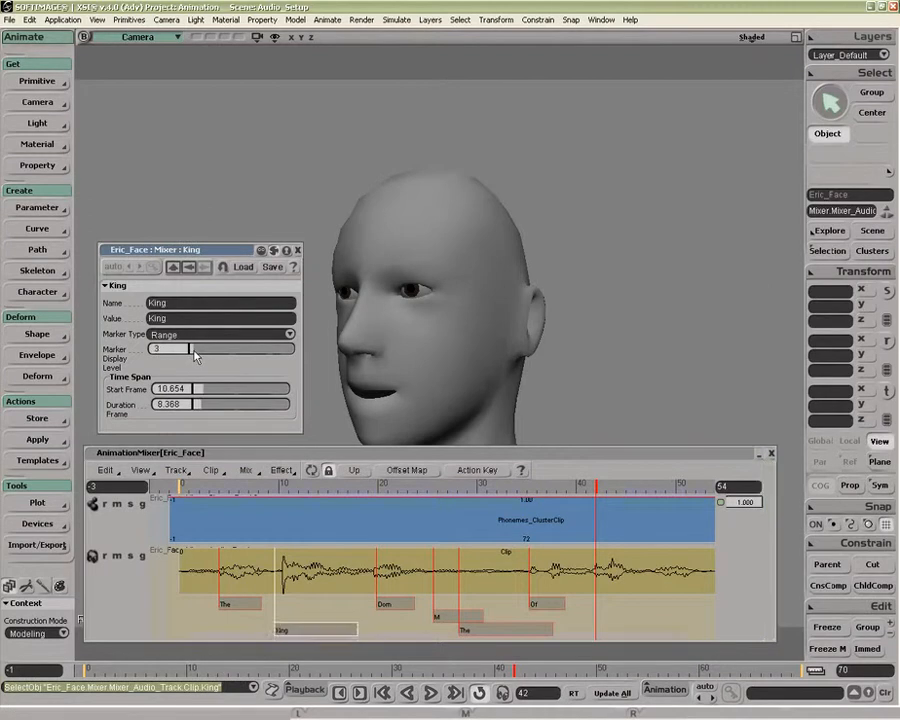
left_click(482, 632)
left_click(340, 630)
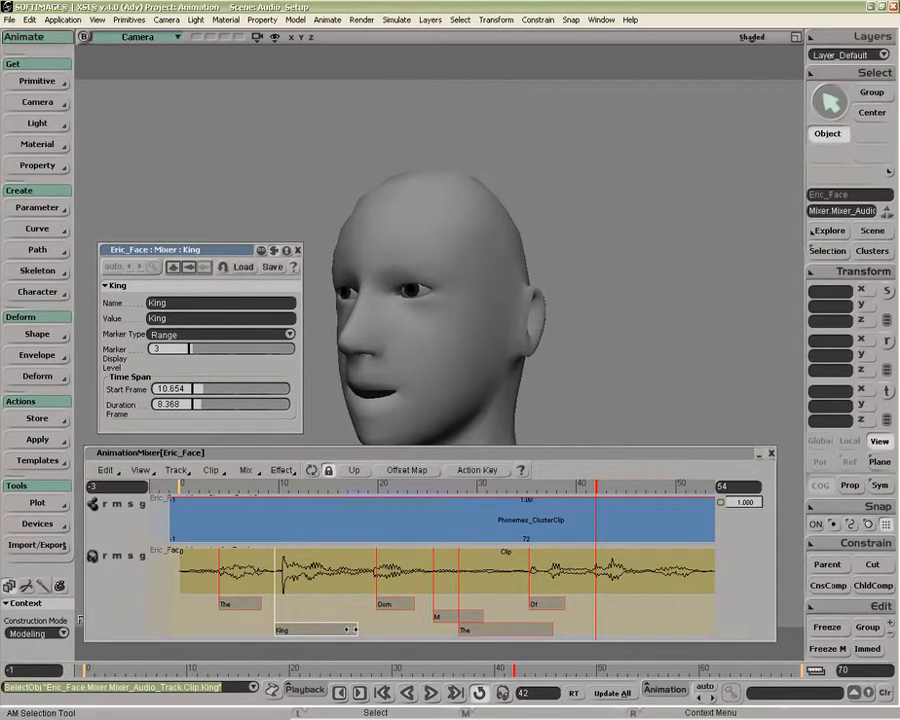
- Add a marker about 5.3 frames long near frame 39 on the Phonemes_ClusterClip, closing the property editor and Animation Mixer
left_click(500, 523)
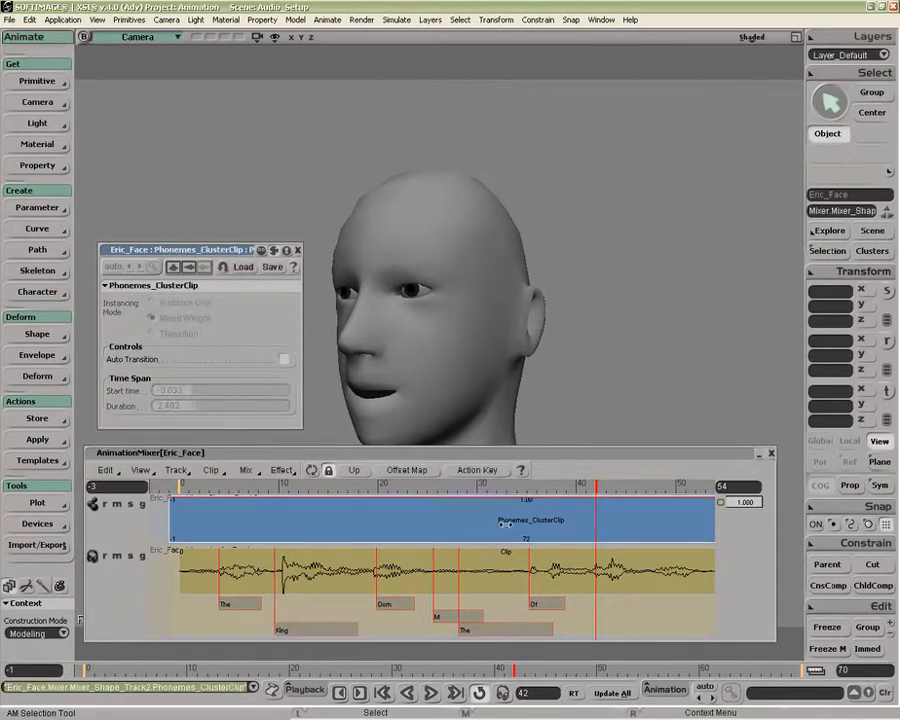
key("m")
mouse_move(567, 535)
left_mouse_down()
mouse_move(643, 532)
mouse_move(623, 535)
left_mouse_up()
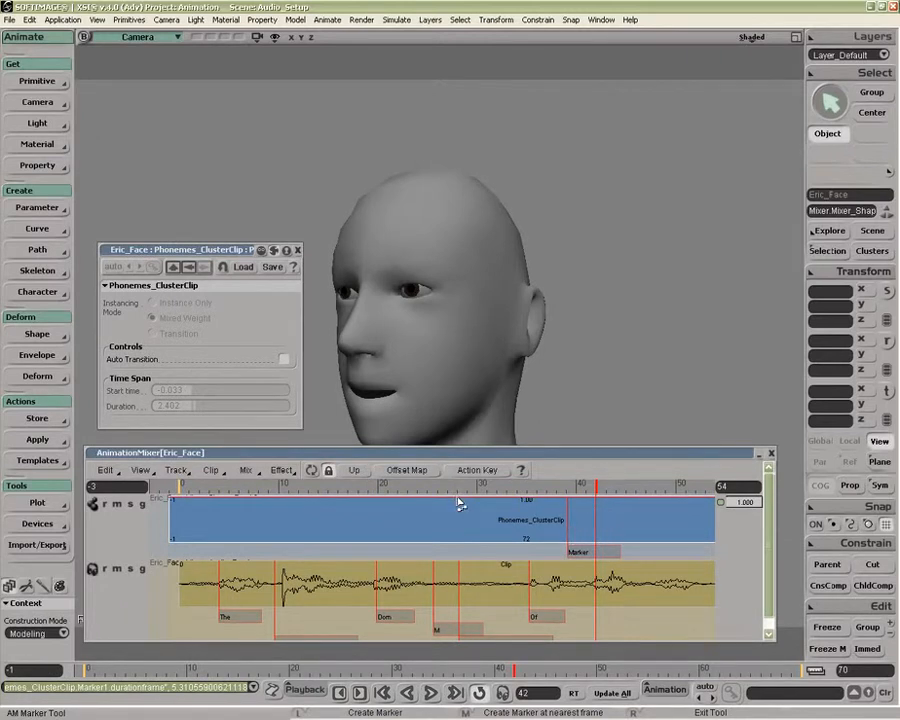
left_click(298, 251)
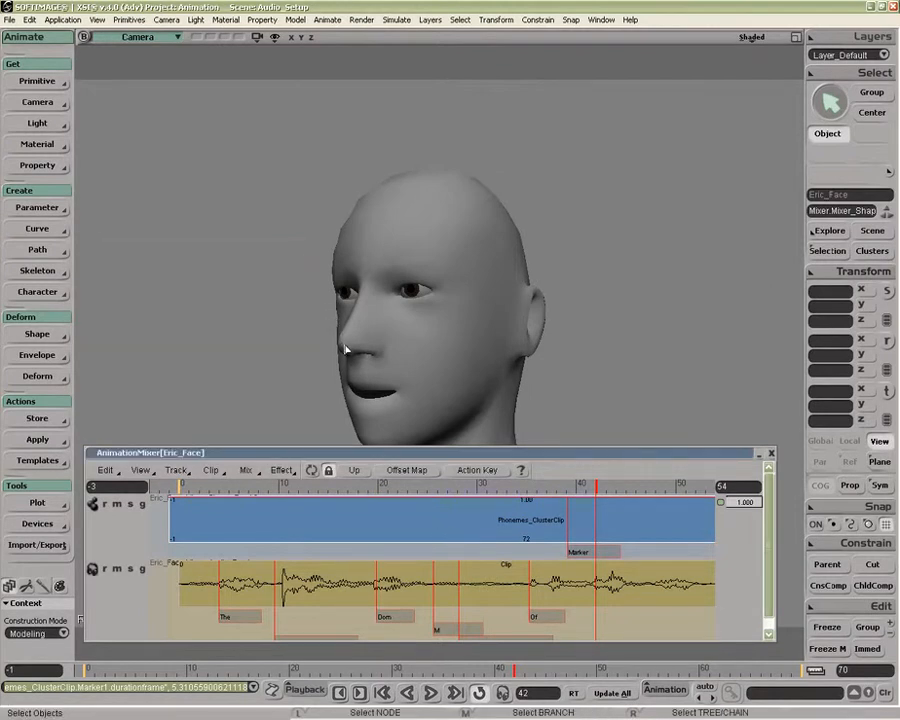
left_click(771, 455)
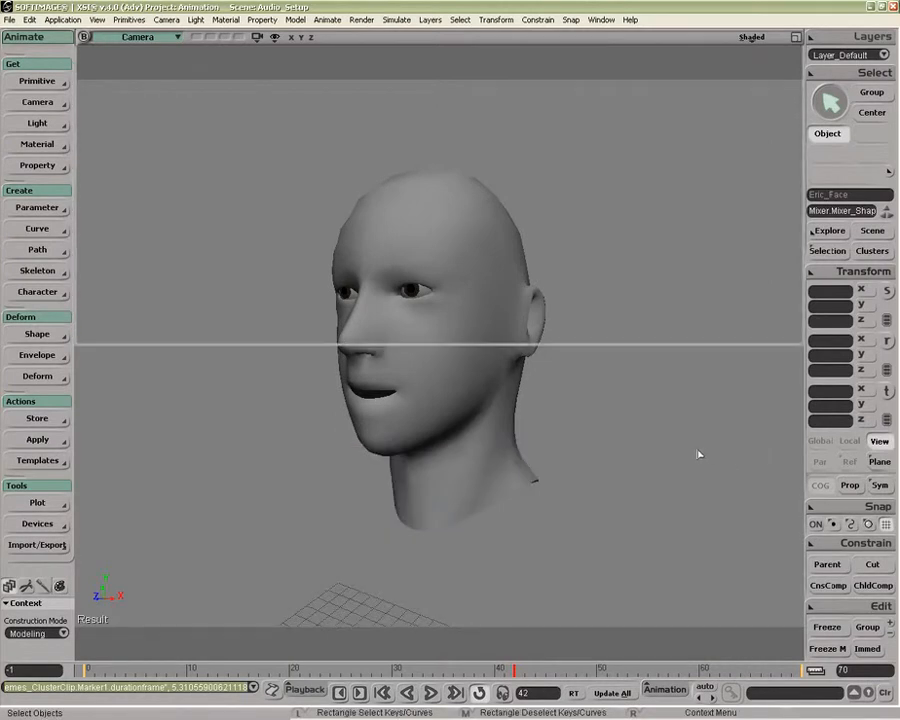
- Show the Phonemes_ClusterClip curves in the FCurve Editor with the mixer audio clip's waveform behind them
key("0")
left_click_drag(297, 165, 430, 200)
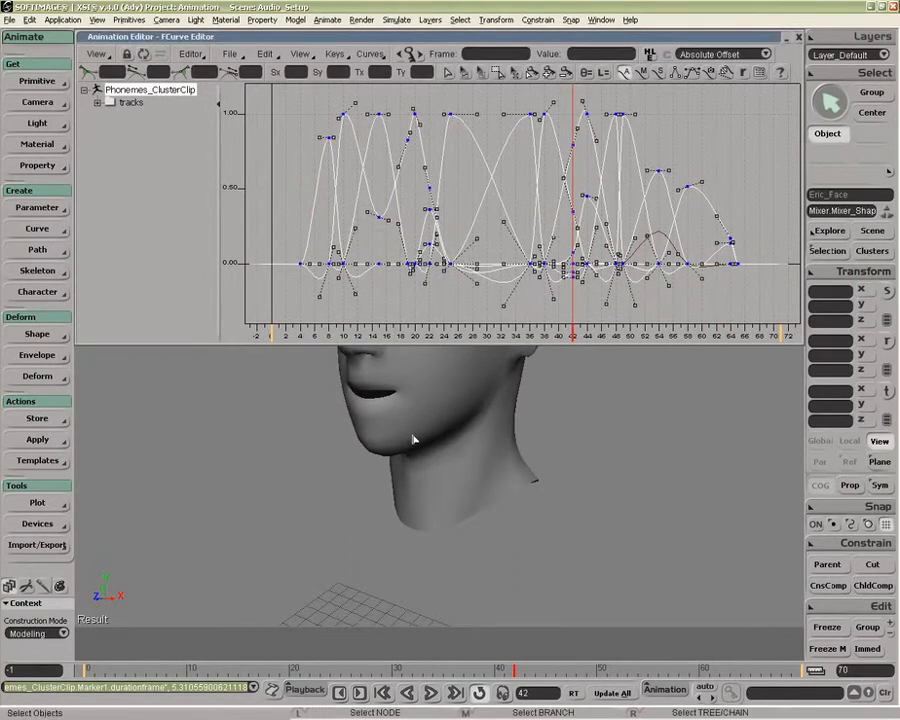
key("alt+0")
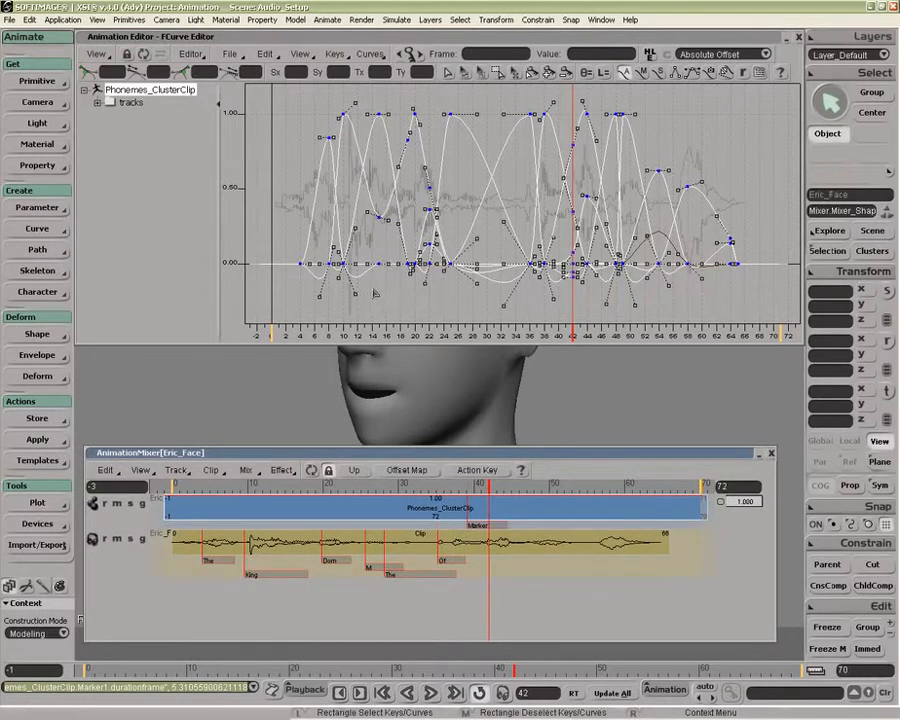
left_click(770, 453)
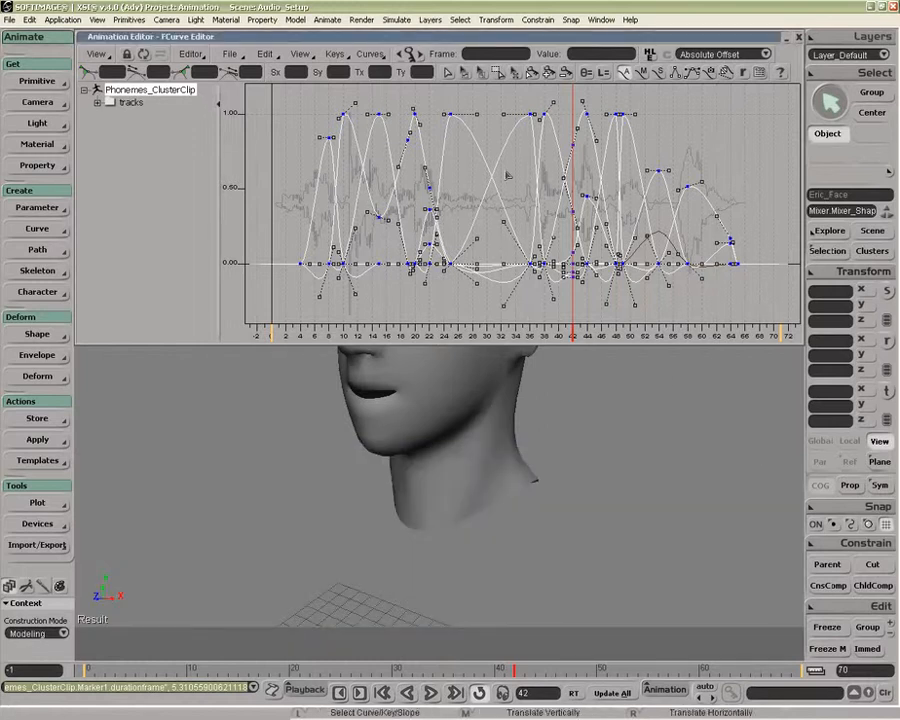
- In the FCurve Editor's audio preferences, toggle the waveform display off and on and set the Audio Waveform Display Area to 50
left_click(746, 74)
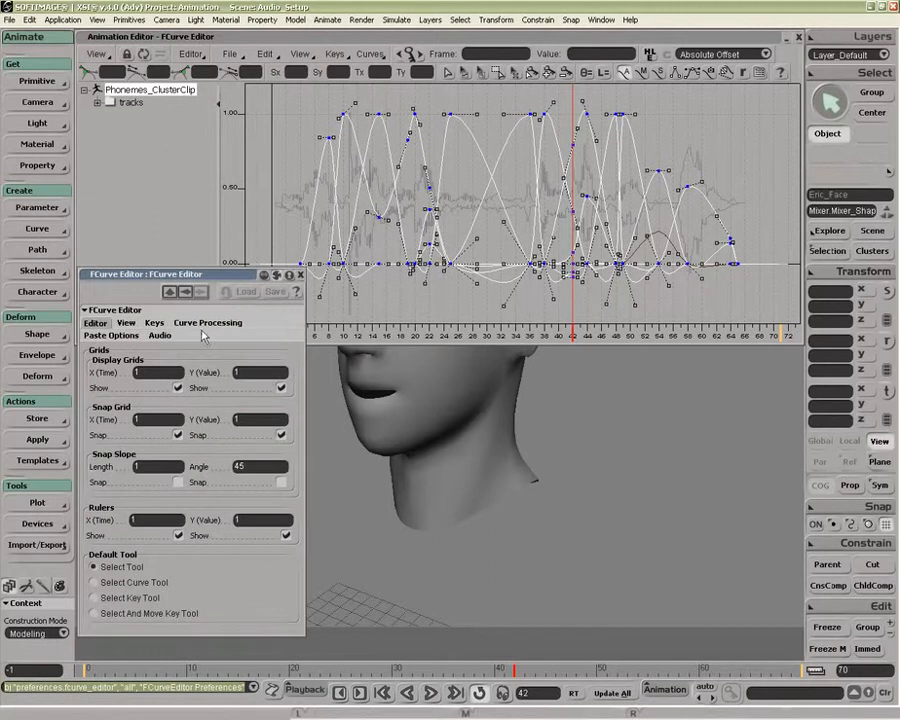
left_click(162, 336)
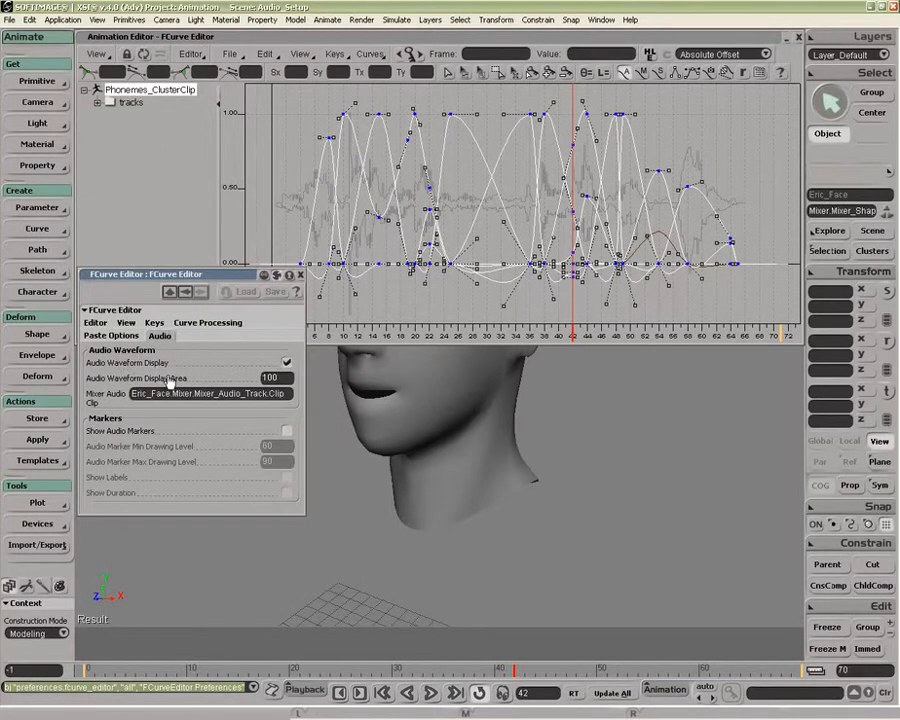
left_click(288, 365)
left_click(287, 364)
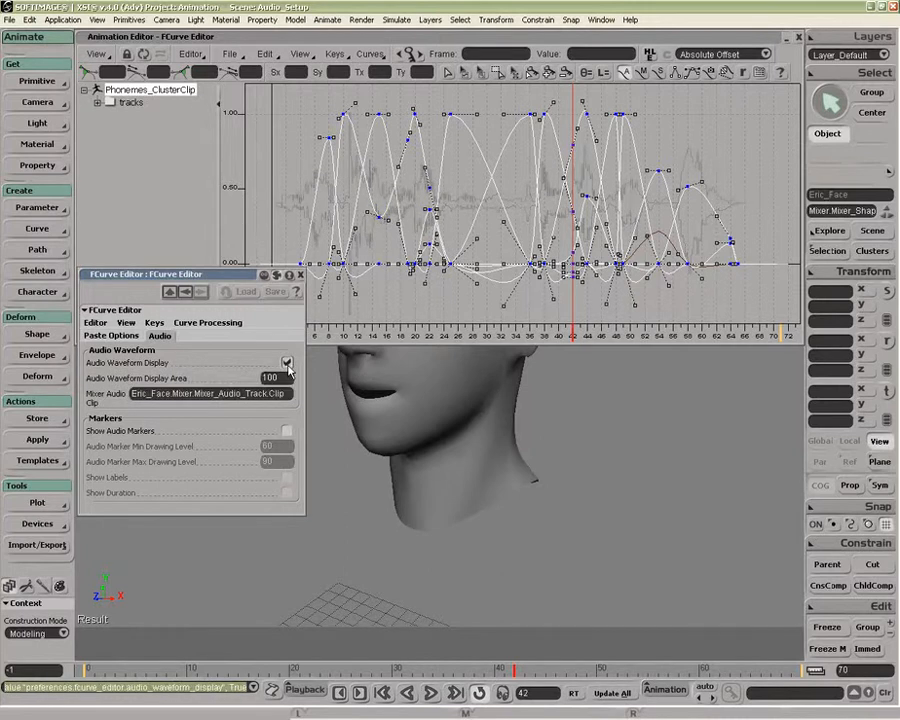
mouse_move(304, 372)
left_mouse_down()
mouse_move(342, 374)
mouse_move(284, 375)
mouse_move(310, 376)
left_mouse_up()
left_click(290, 378)
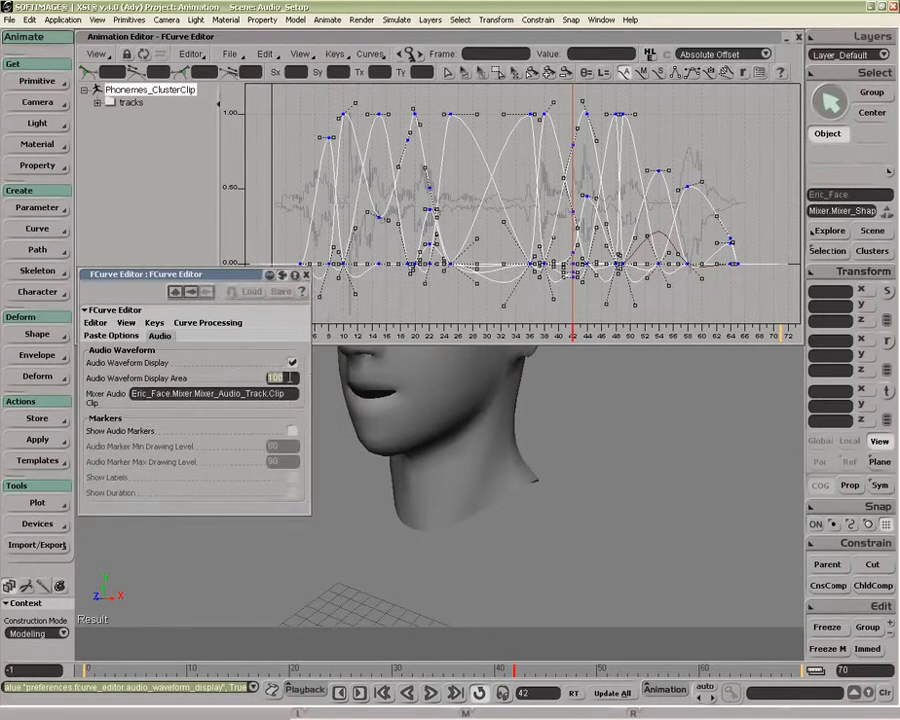
type("50")
key("Return")
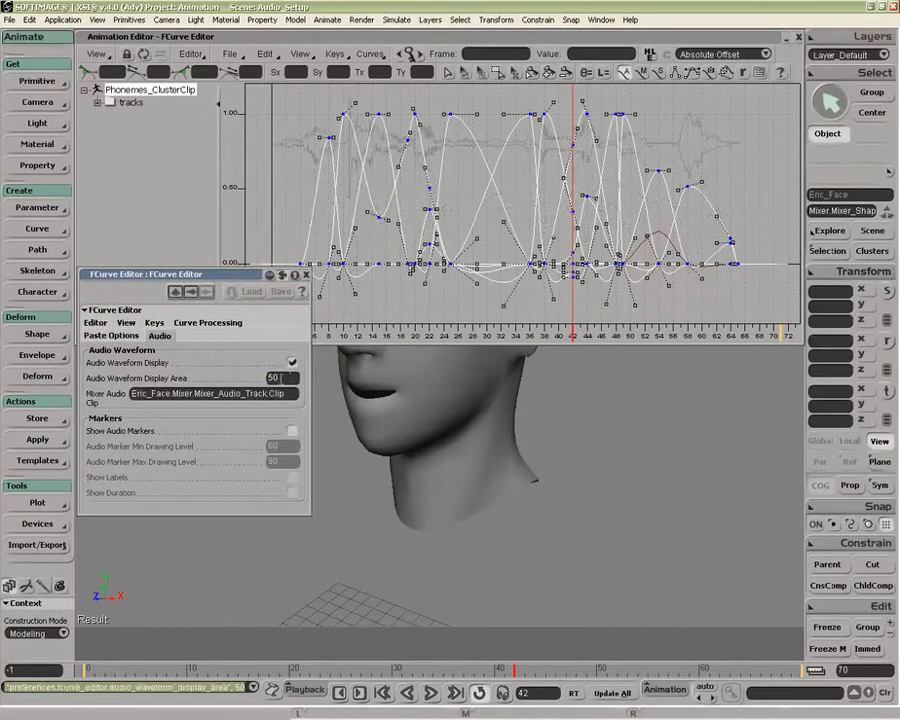
- Show the audio markers with labels in the FCurve Editor and set the Audio Marker Min Drawing Level to 10
left_click(293, 430)
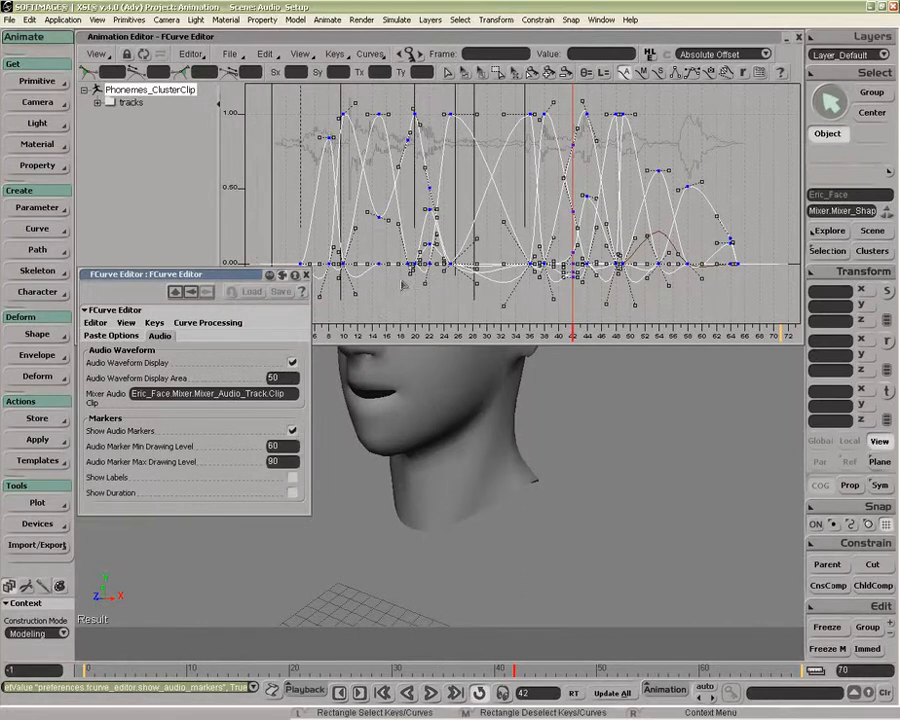
left_click(287, 448)
type("10")
key("Return")
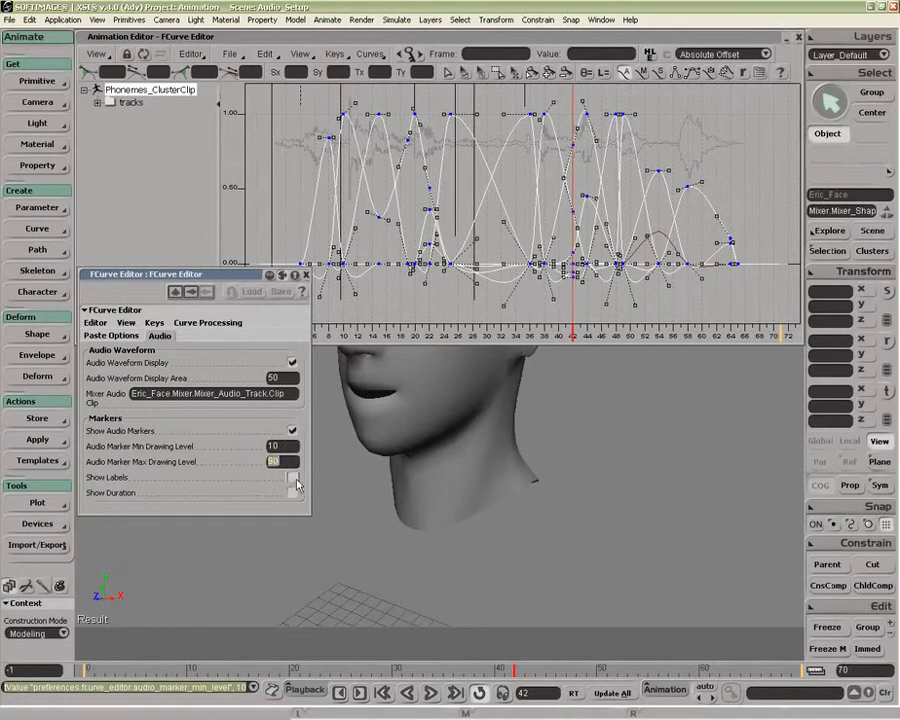
left_click(293, 478)
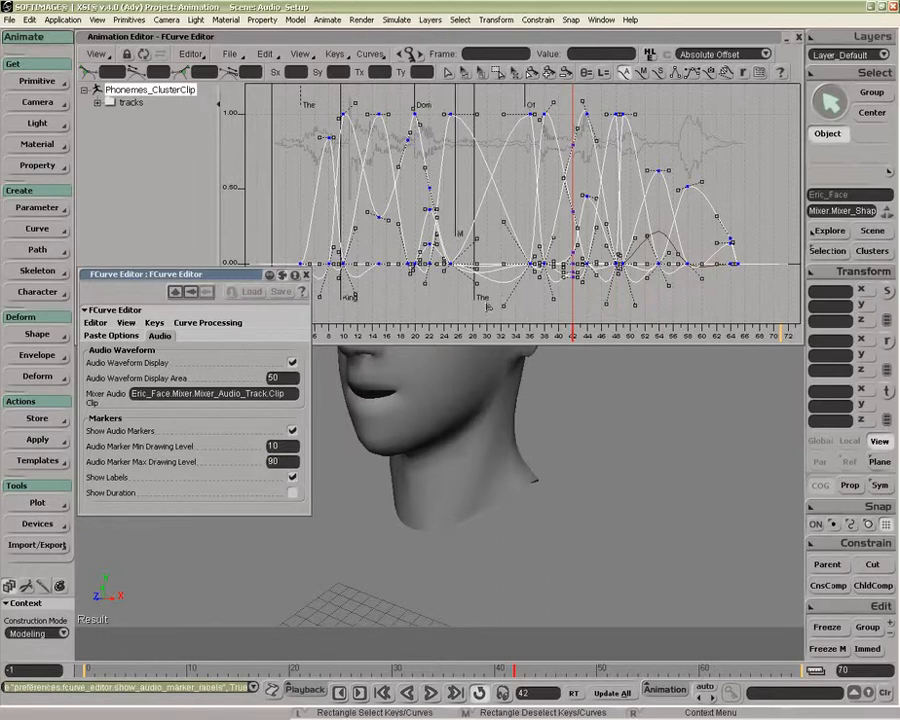
- Show the marker durations in the FCurve Editor and set the Audio Marker Max Drawing Level to 50
left_click(293, 493)
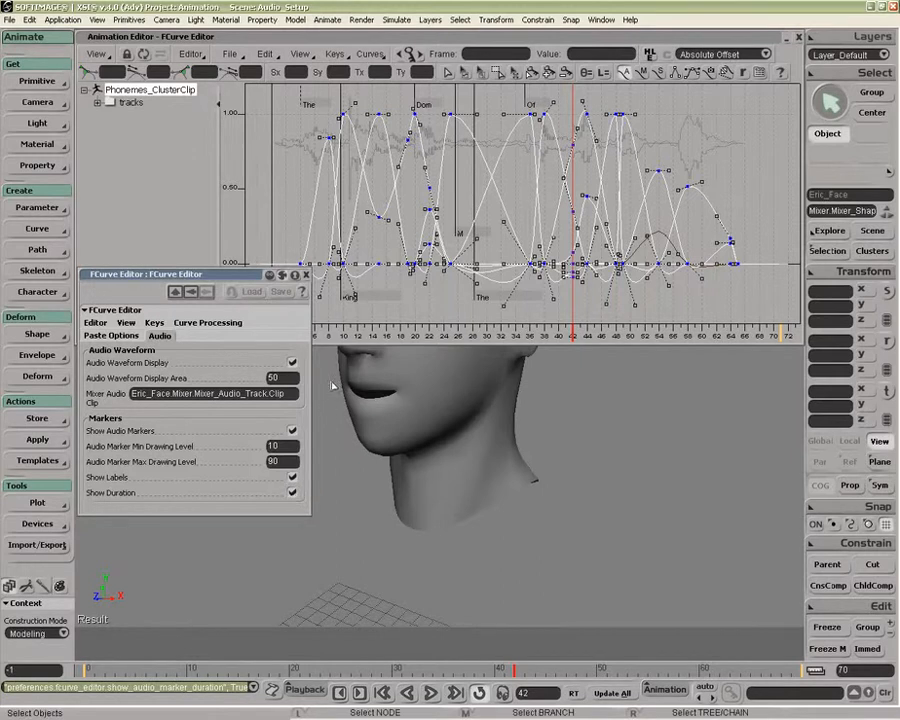
left_click_drag(270, 265, 273, 316)
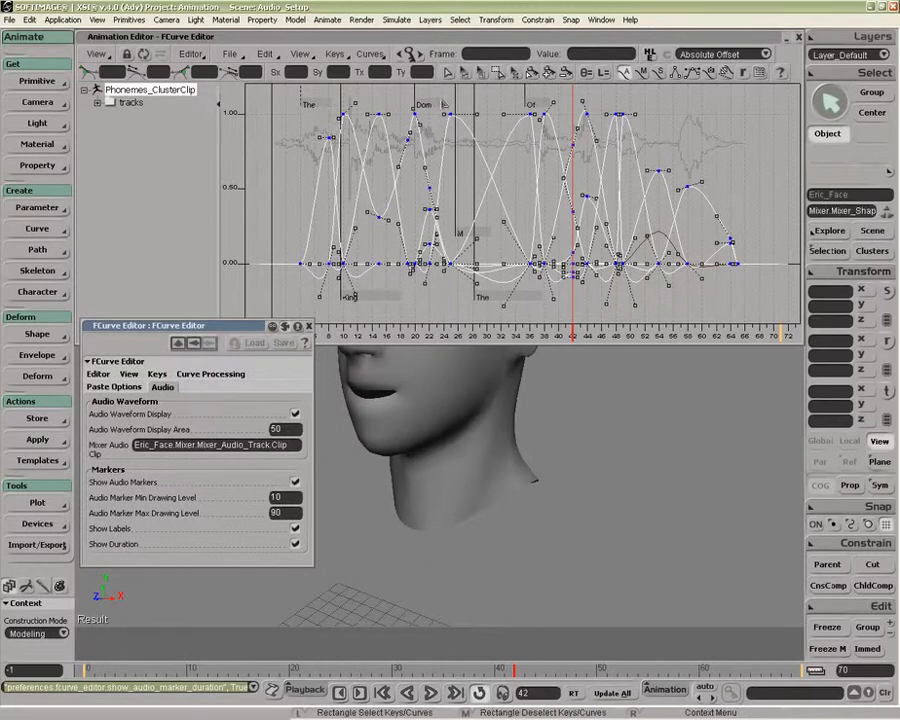
double_click(290, 513)
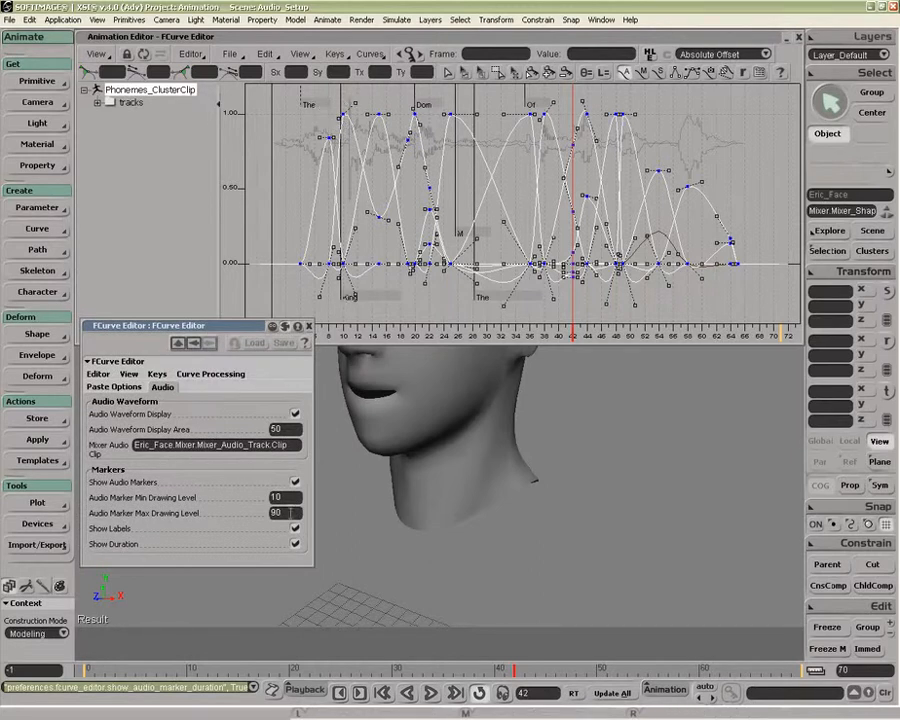
type("50")
key("Return")
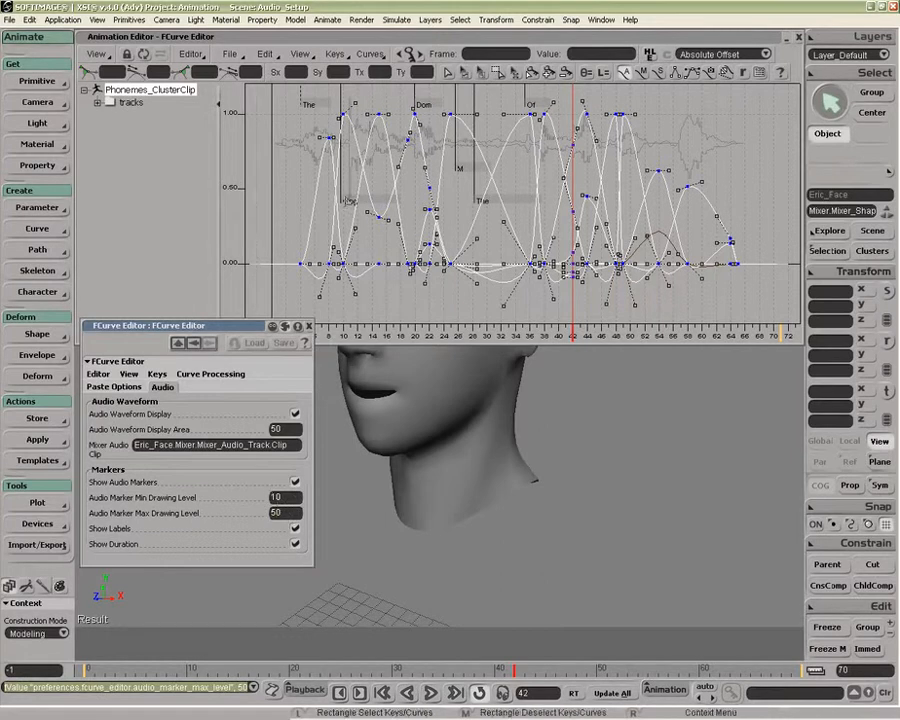
key("z")
left_click_drag(367, 212, 368, 307)
right_click_drag(410, 240, 410, 247)
left_click_drag(410, 247, 388, 243)
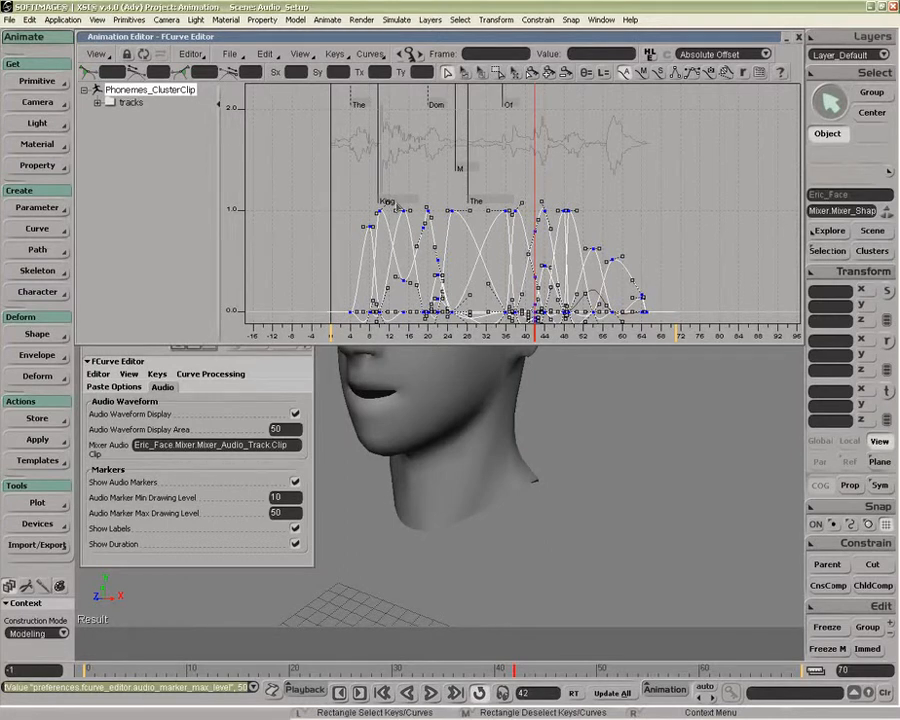
- Check the playback and audio preferences for scrubbing and quick loop options, then close them
left_click(302, 688)
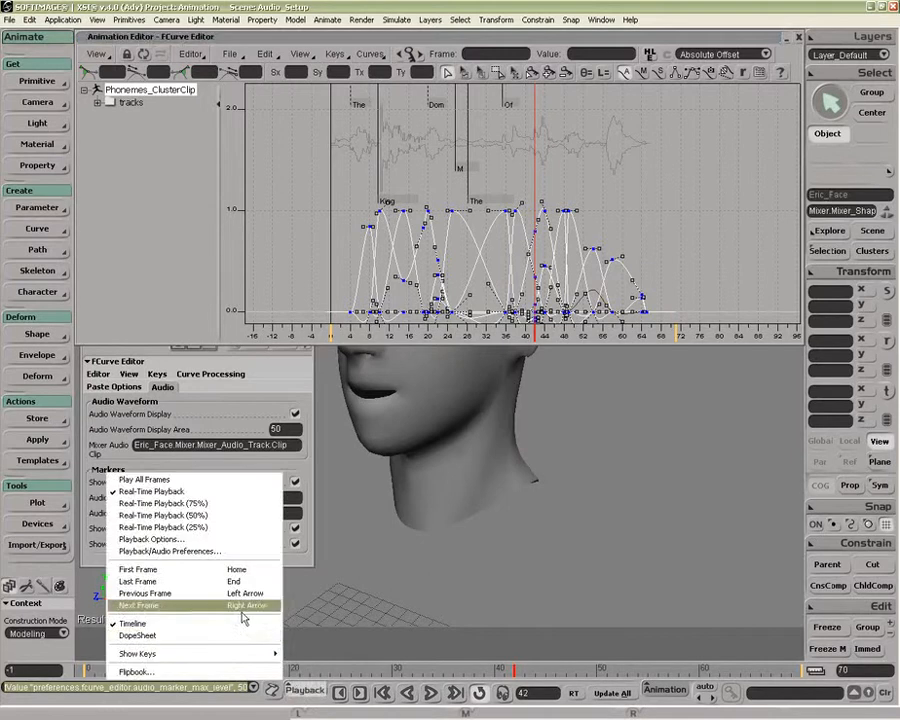
left_click(256, 550)
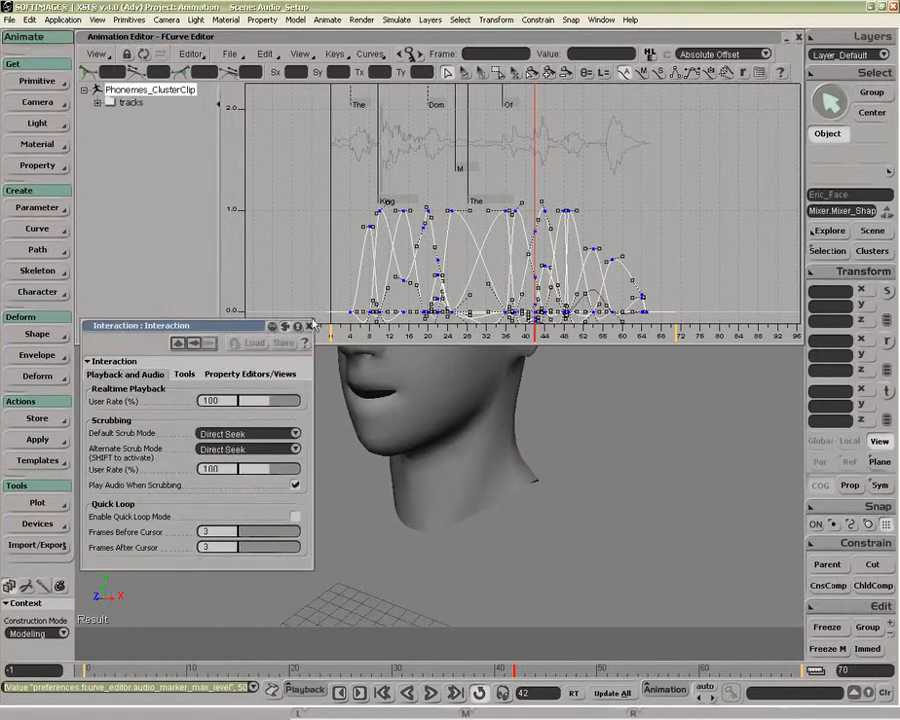
left_click(309, 328)
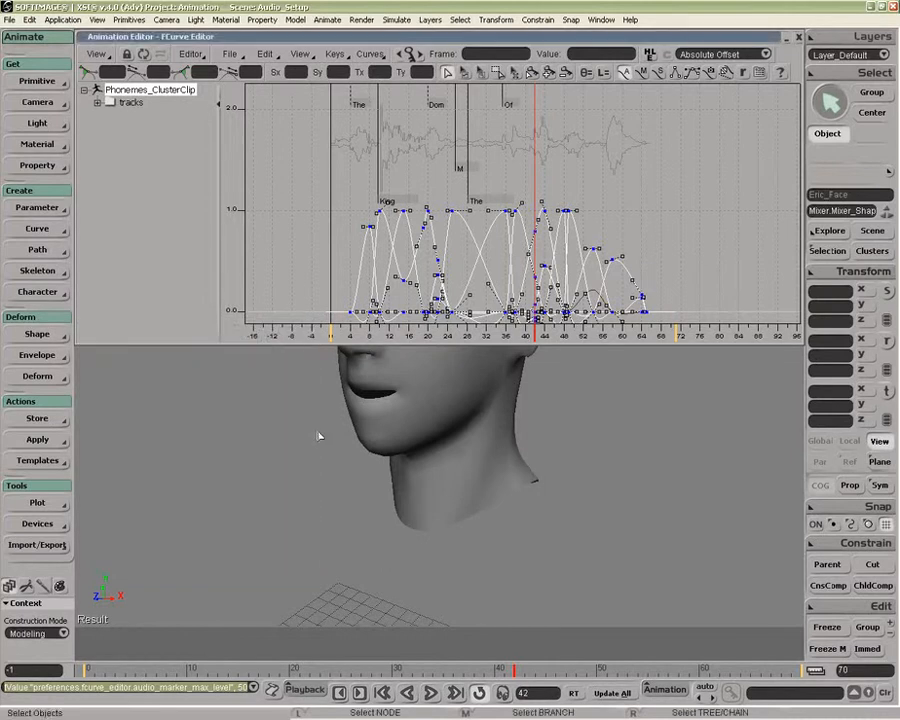
- Examine the King marker's properties on the audio clip in the Animation Mixer, then close both windows
key("alt+0")
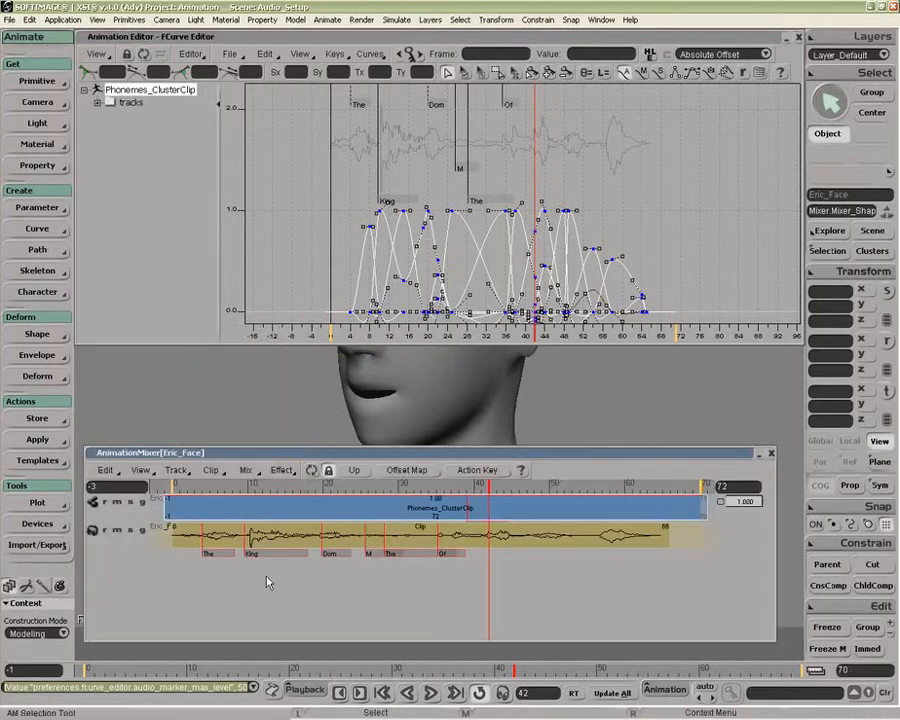
left_click(265, 548)
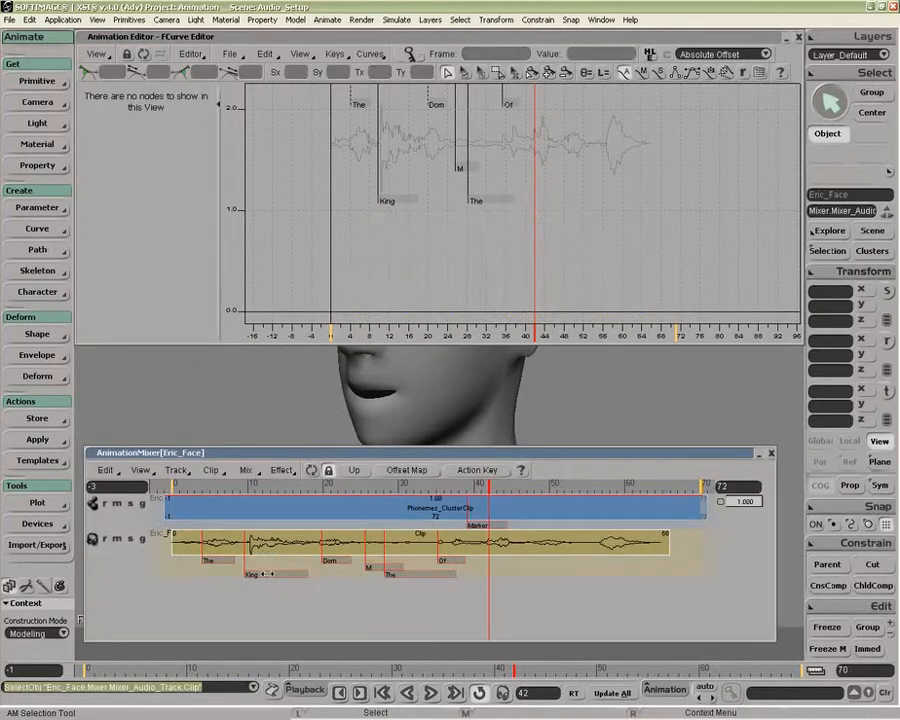
double_click(265, 574)
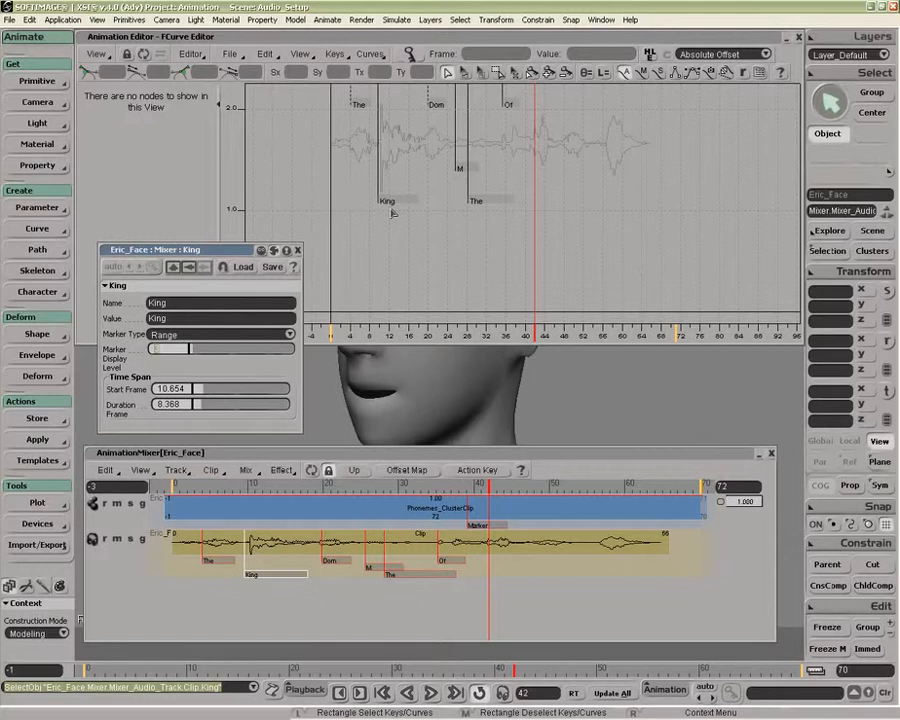
left_click(298, 251)
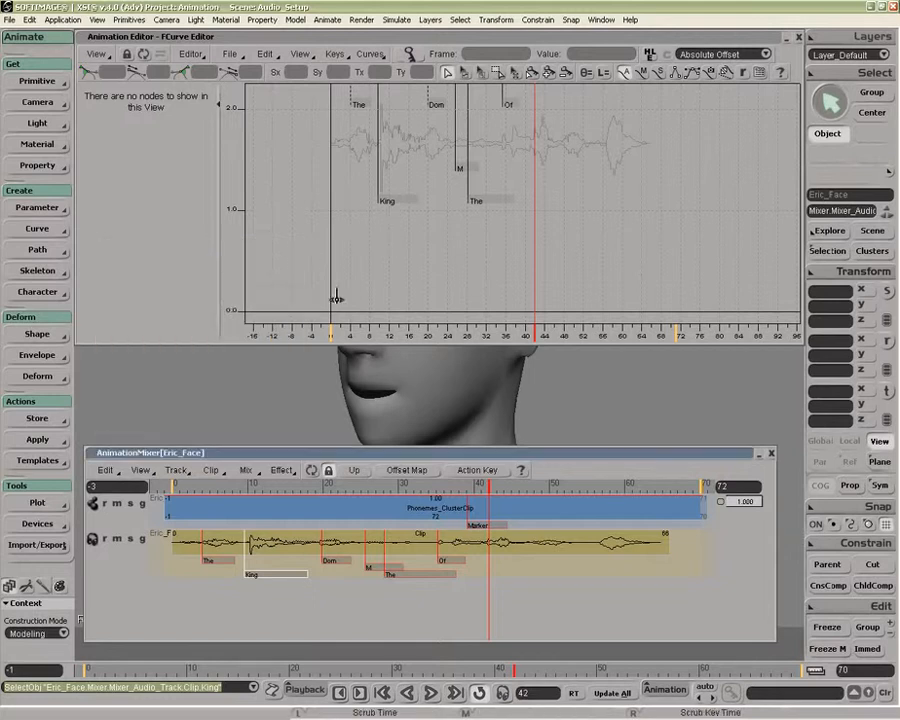
left_click(771, 453)
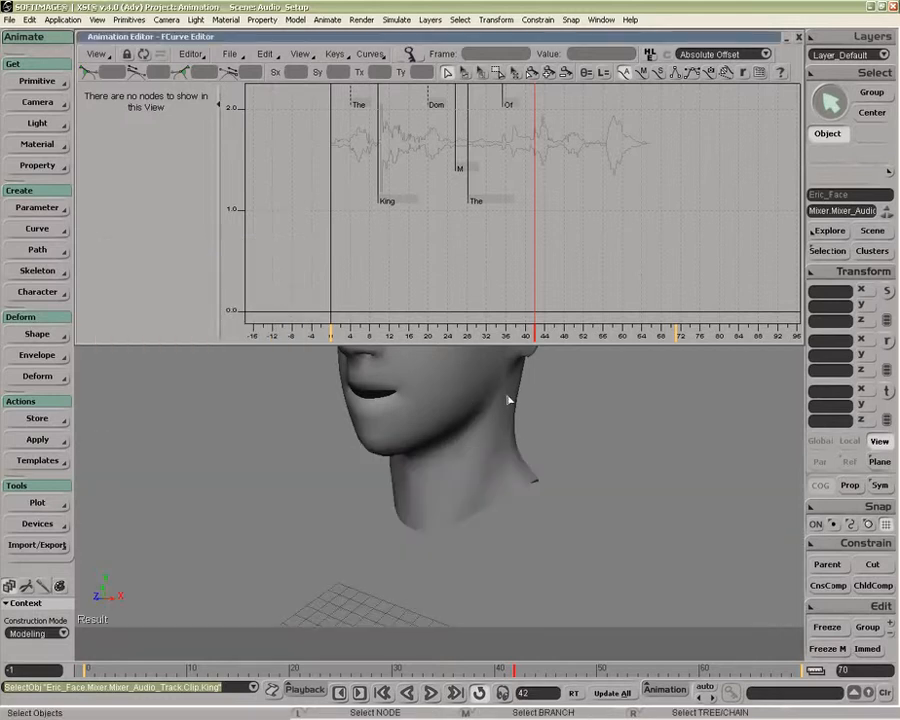
- With the head mesh selected, replace the FCurve Editor with the RV - Timeline Mix Dop Fcv view
left_click(495, 397)
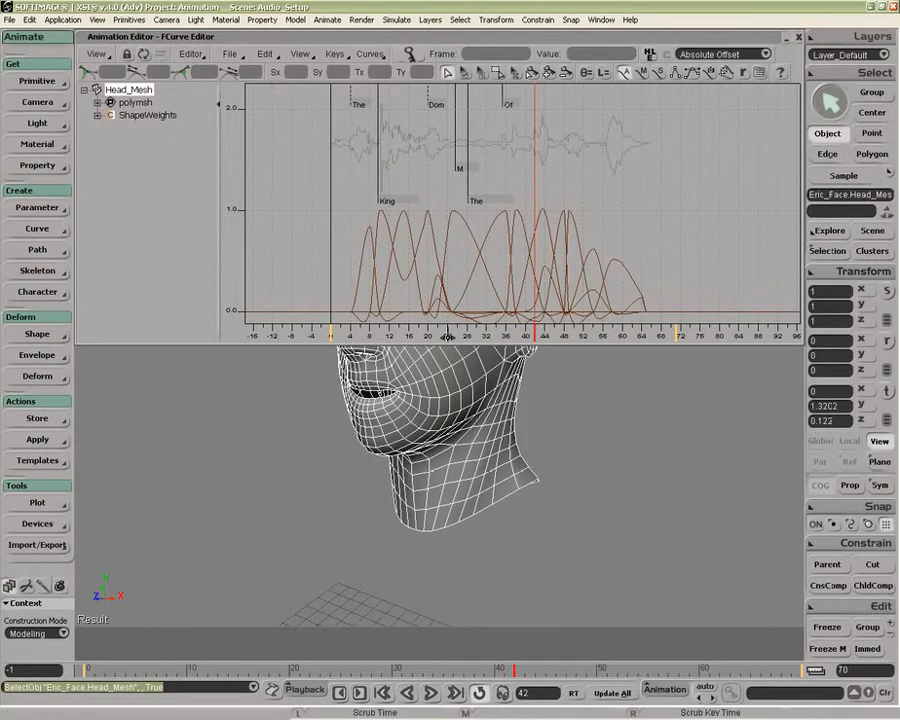
left_click(797, 37)
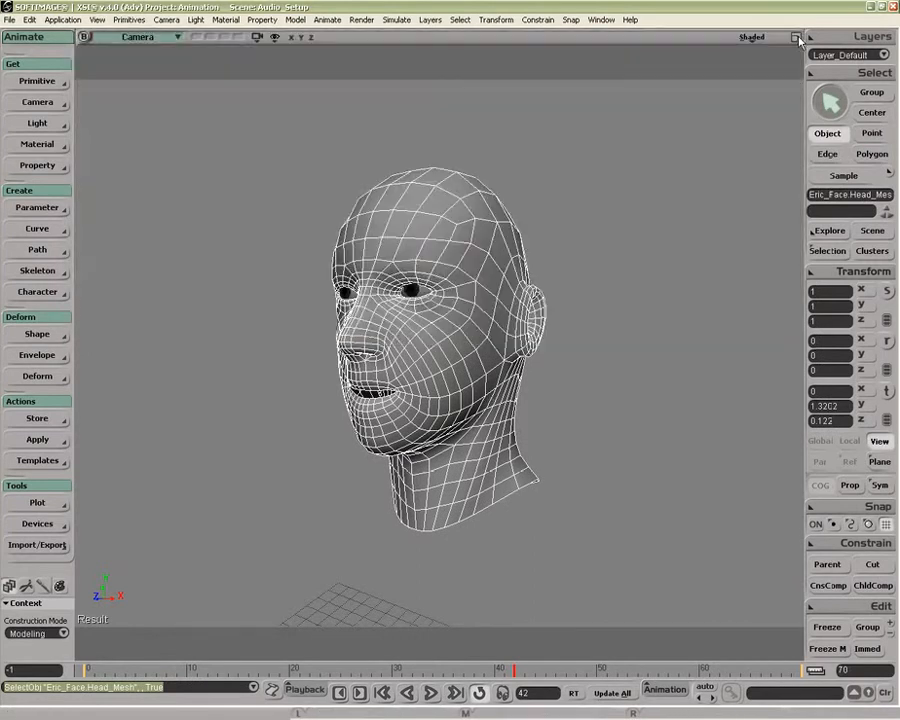
left_click(62, 20)
mouse_move(64, 46)
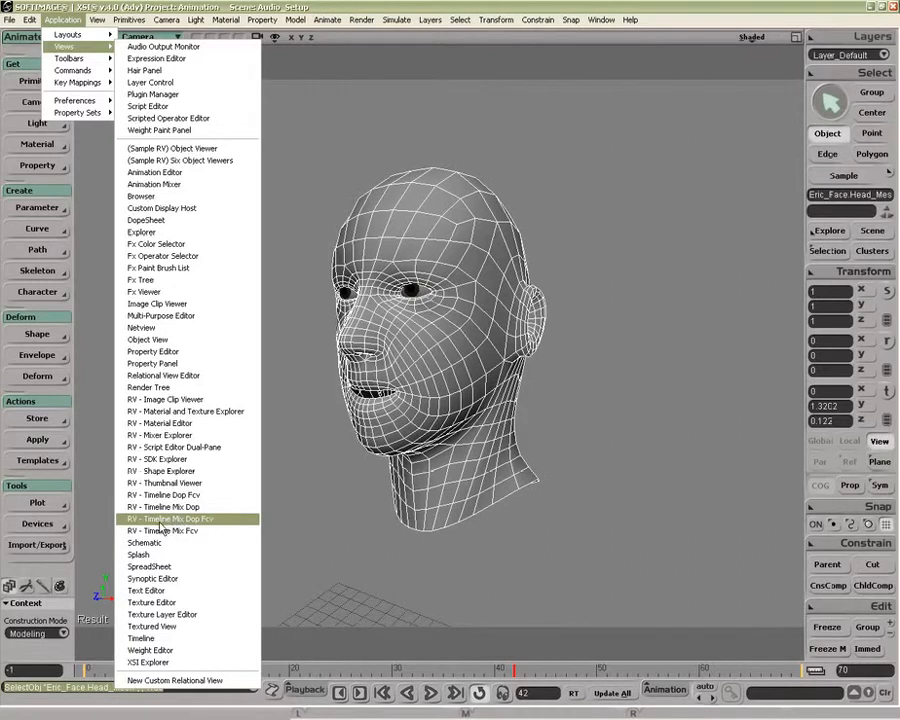
left_click(192, 522)
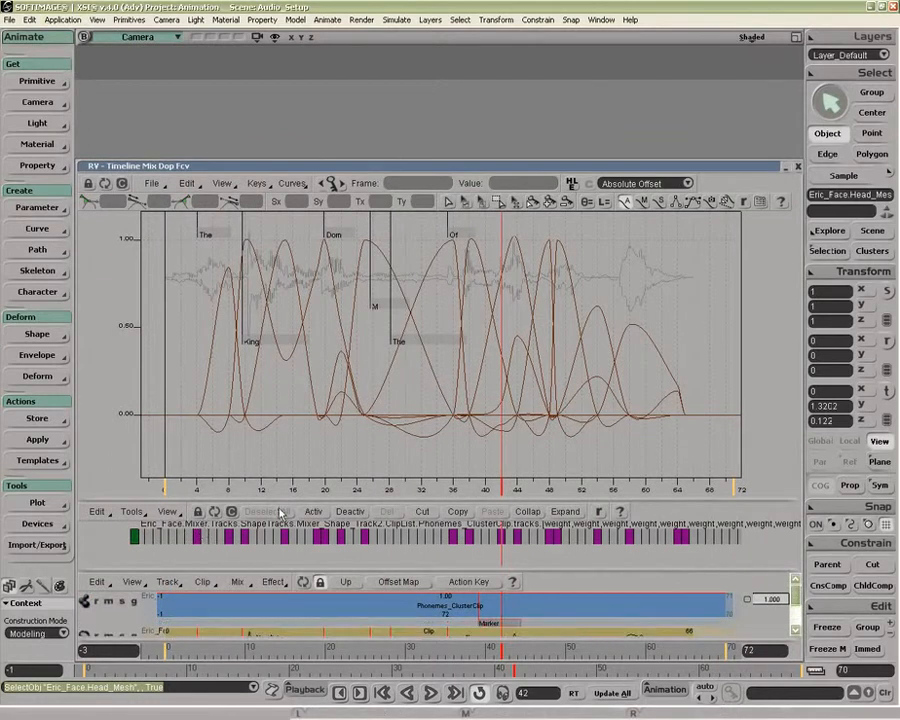
- Resize the combined view and its FCurve, DopeSheet and mixer panes so both mixer tracks and the top of the head are visible
left_click_drag(290, 501, 291, 376)
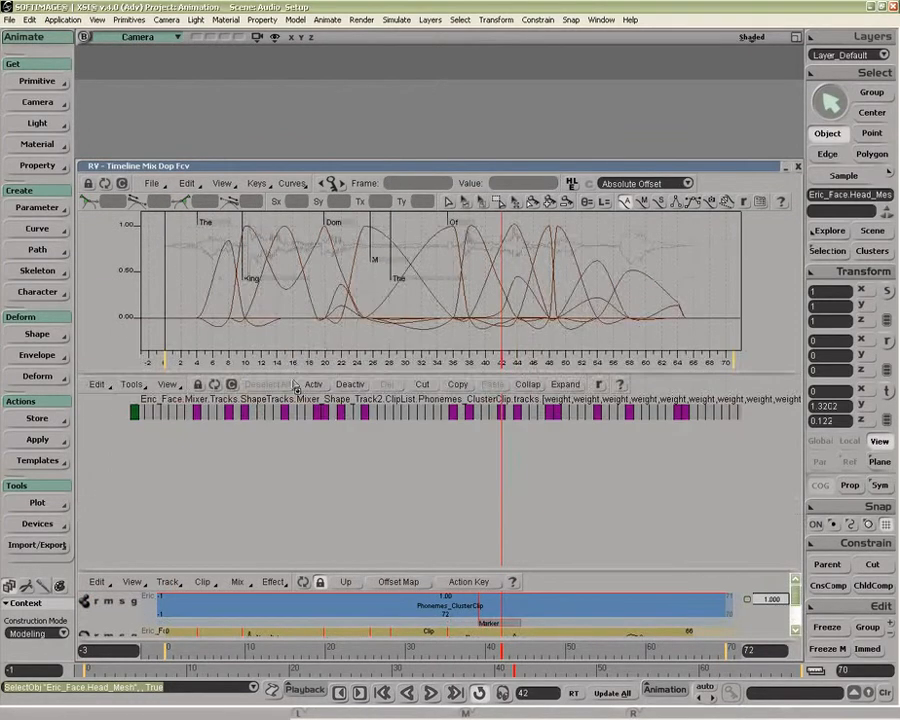
left_click_drag(210, 565, 210, 435)
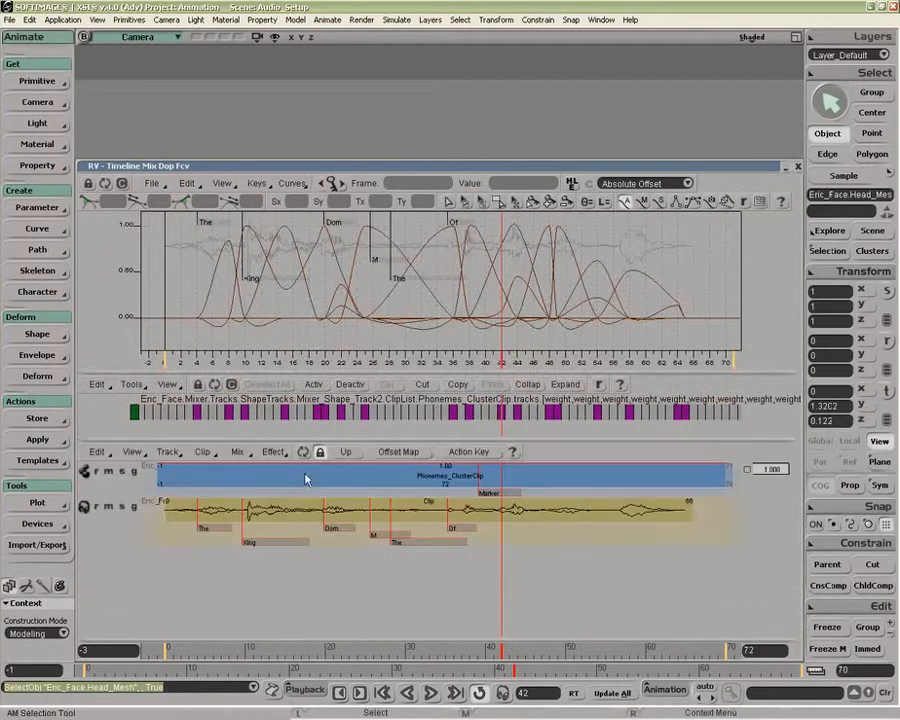
left_click_drag(77, 162, 74, 212)
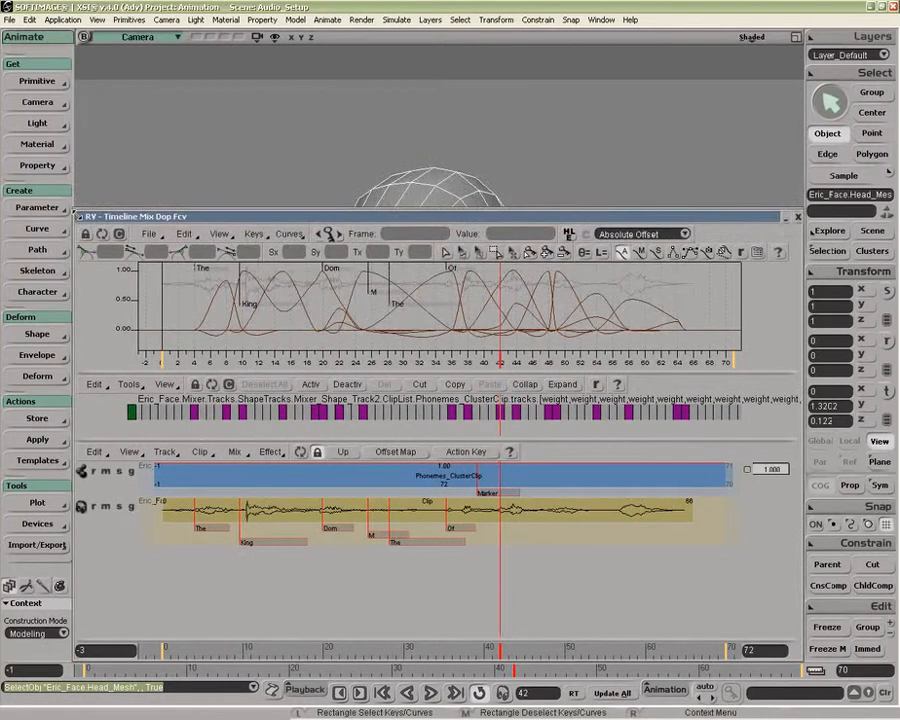
left_click_drag(259, 458, 260, 528)
left_click_drag(260, 379, 262, 452)
left_click_drag(321, 220, 318, 303)
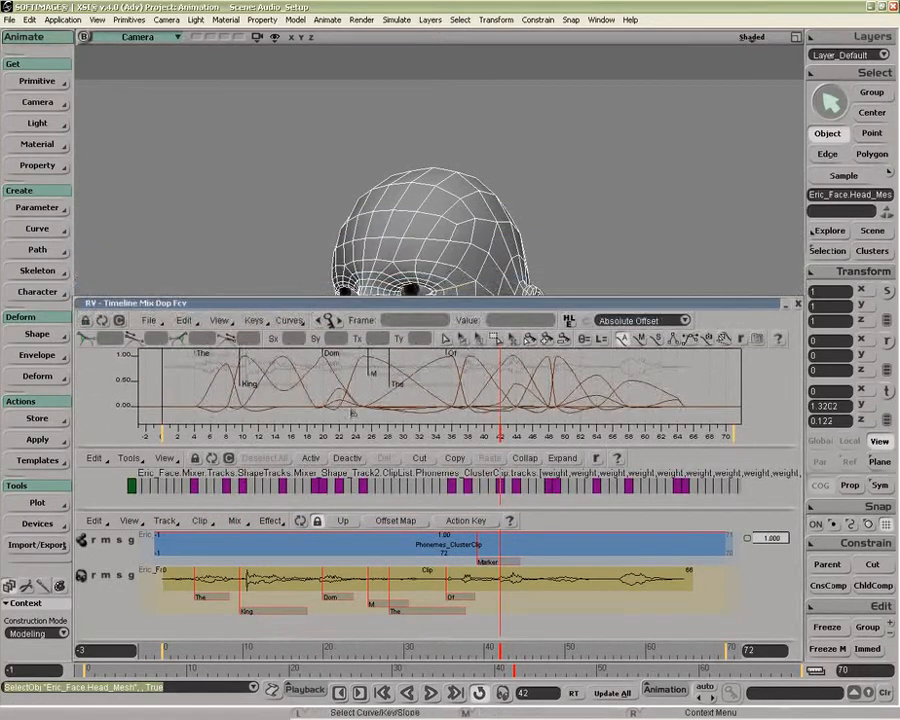
- Go to frame 31 and move the audio clip's second "The" marker to a start frame of about 31.2
left_click(450, 676)
left_click(401, 677)
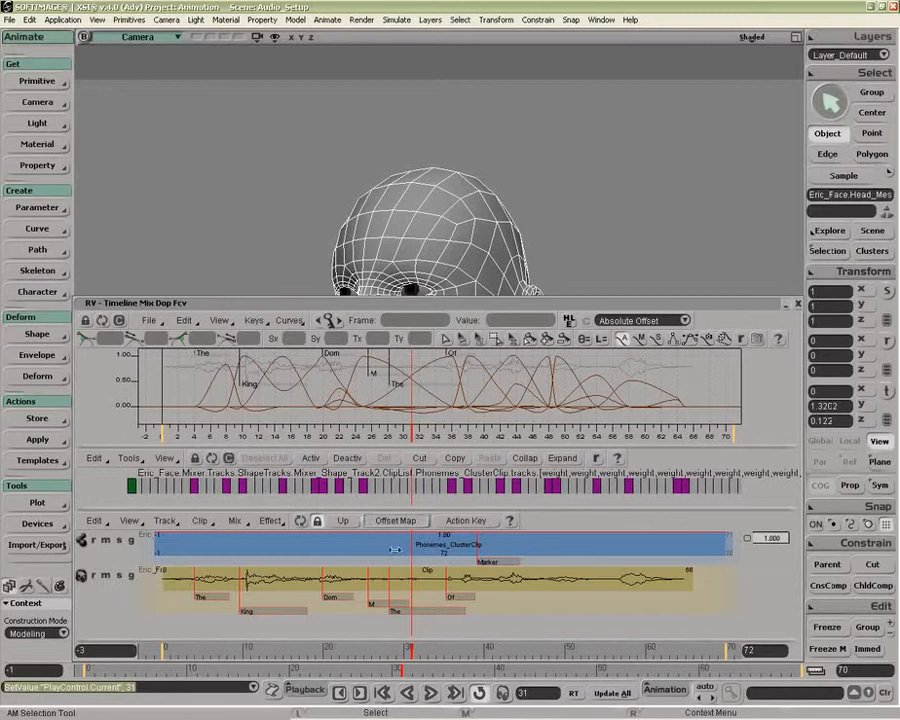
left_click_drag(438, 611, 456, 615)
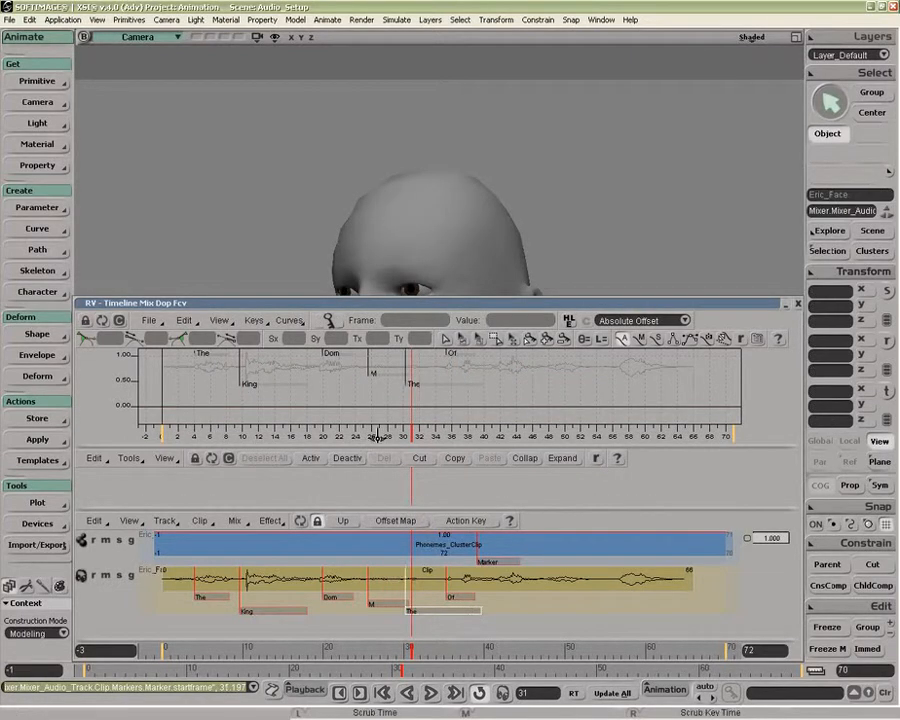
- Reselect the head mesh, lock the curve and DopeSheet panes to it, and shift the key region at frames 25–29 to 26–30
left_click(484, 225)
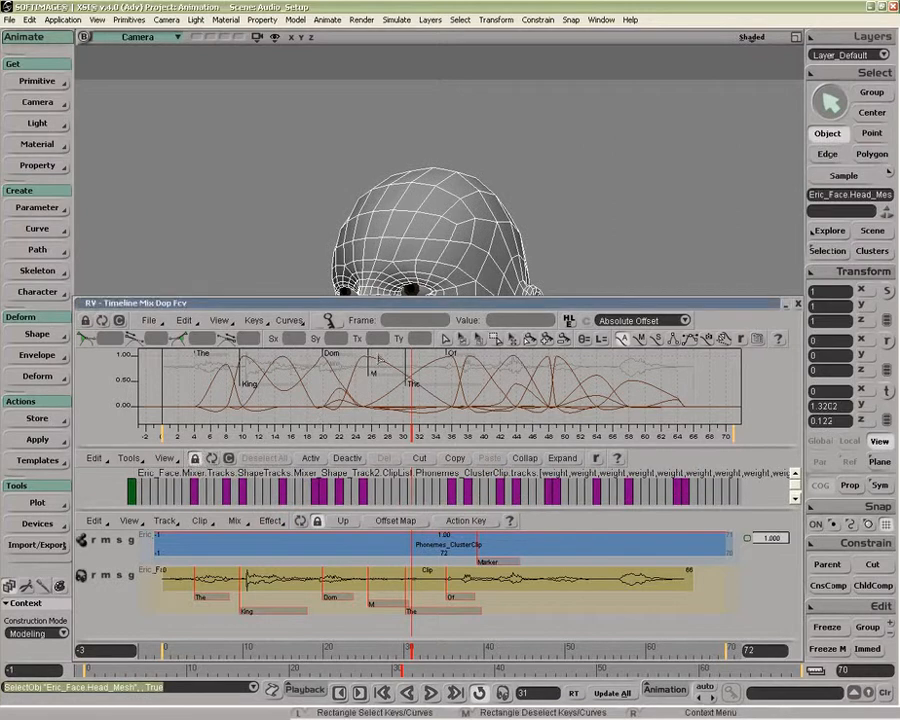
left_click(362, 494)
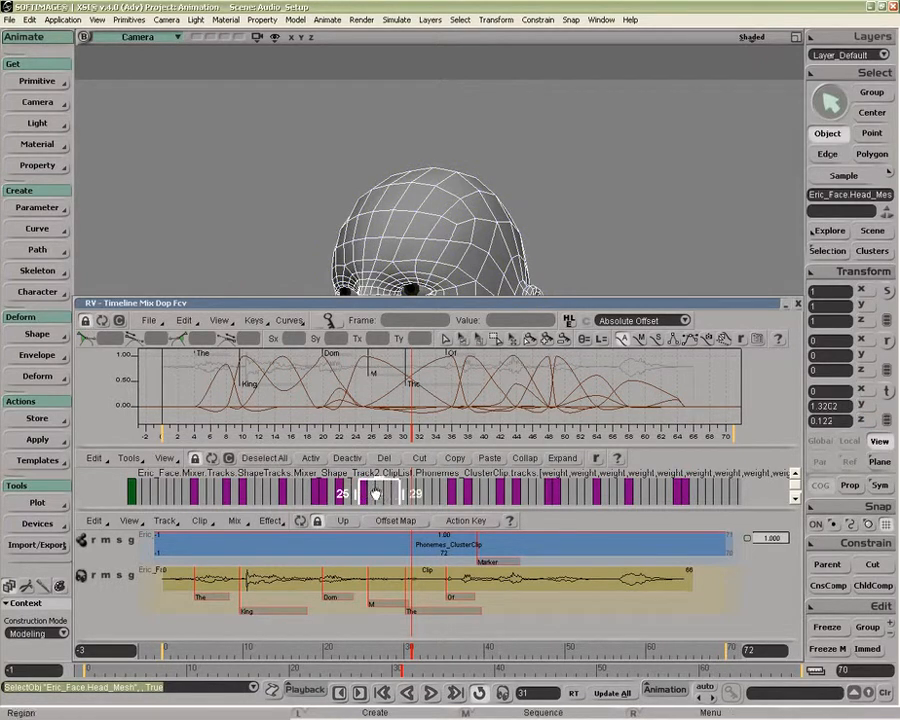
left_click_drag(365, 494, 388, 494)
left_click_drag(378, 493, 388, 494)
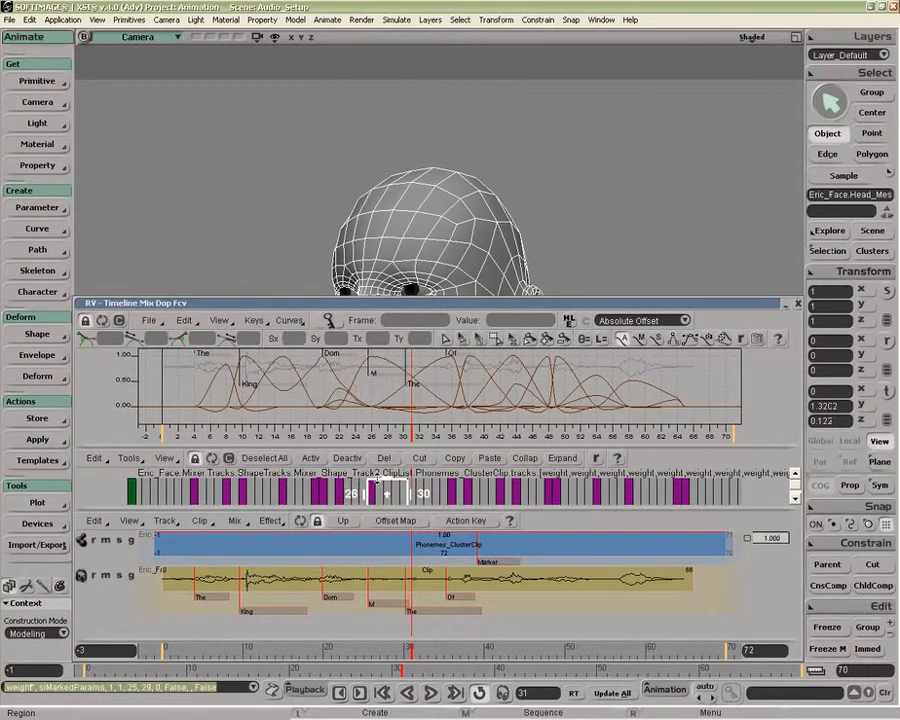